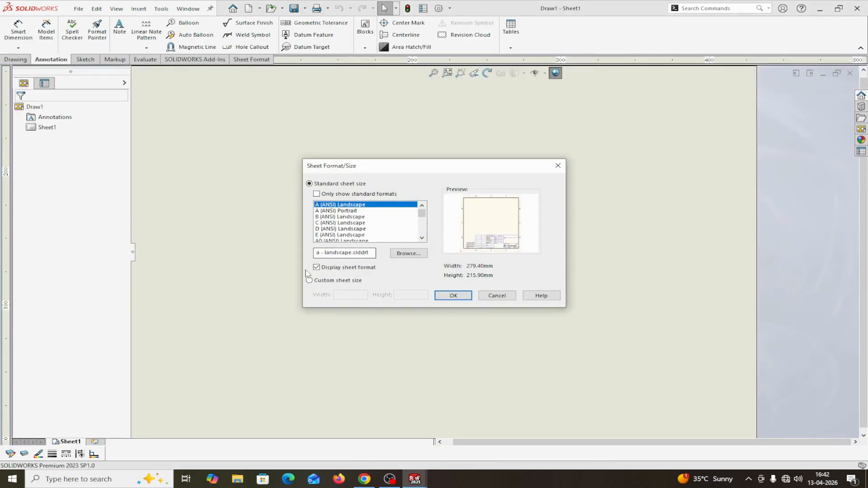
Step: Choose the A2 (ISO) standard sheet size with its sheet format displayed for the new drawing
scroll(370, 227, down, 3)
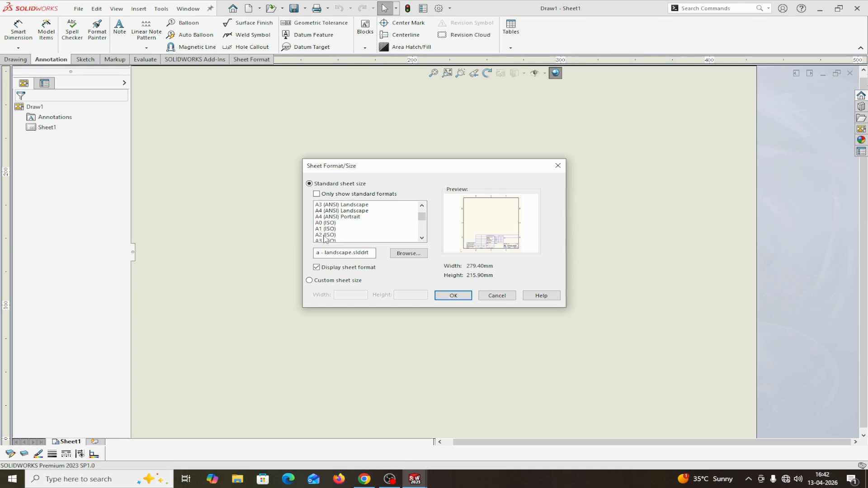
click(325, 235)
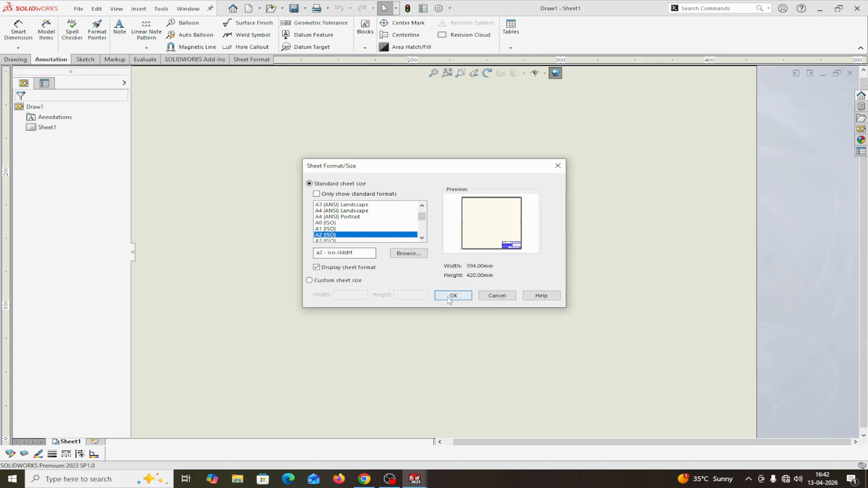
click(465, 296)
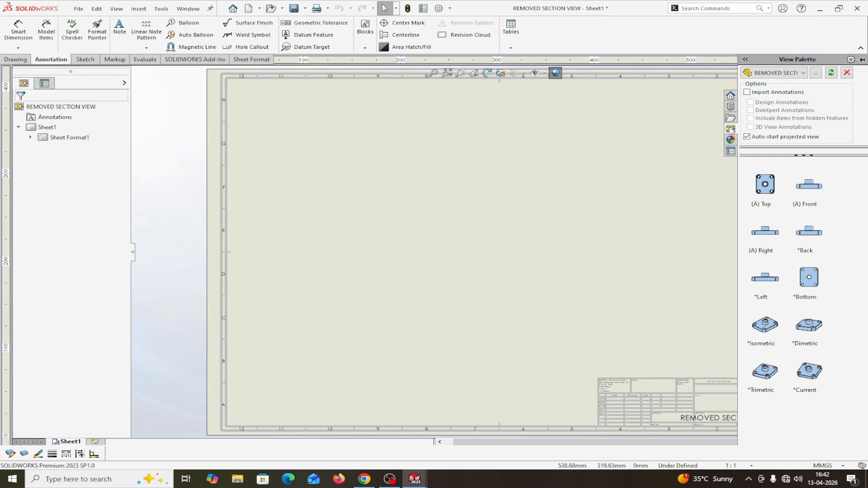
click(805, 73)
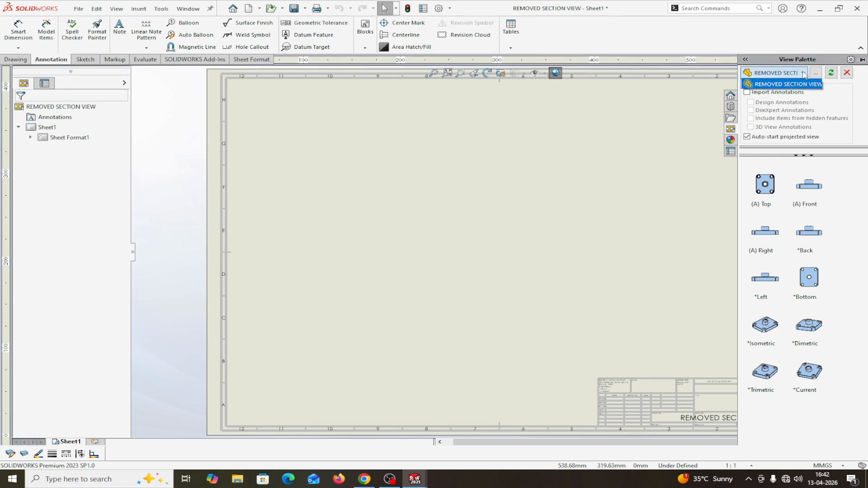
click(804, 75)
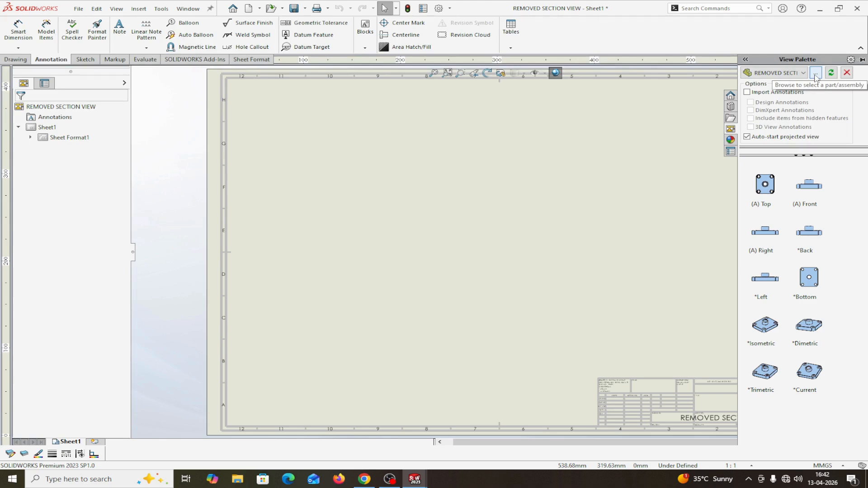
click(815, 74)
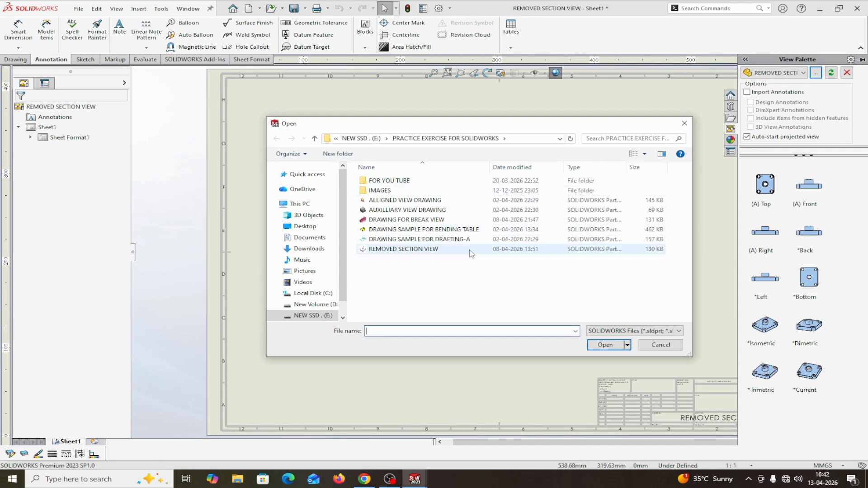
click(685, 124)
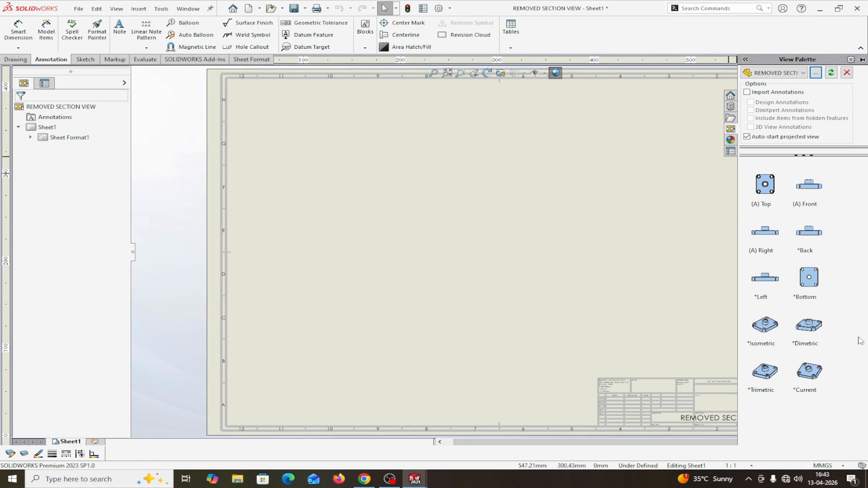
right_click(41, 129)
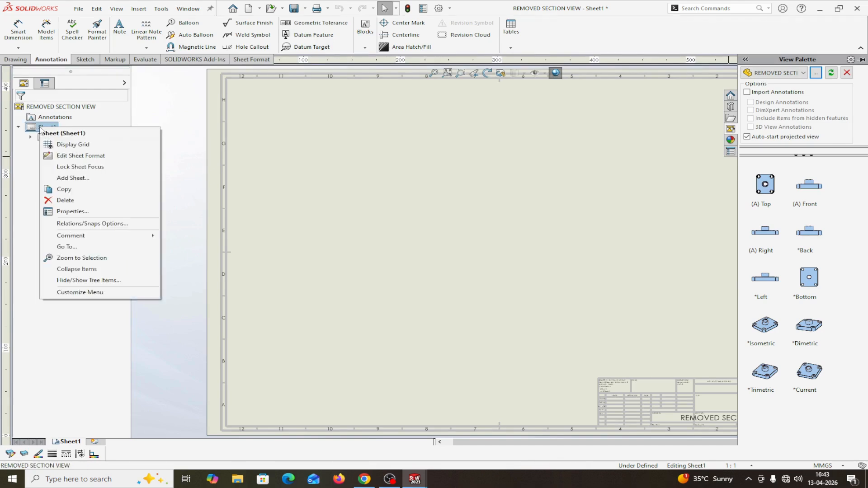
click(60, 212)
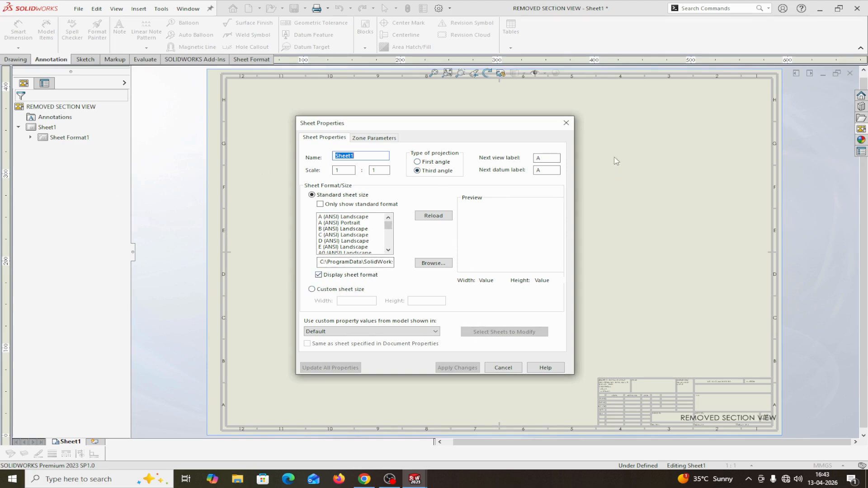
click(567, 123)
Step: Rename the drawing sheet to ABC in its sheet properties and apply the change
right_click(47, 128)
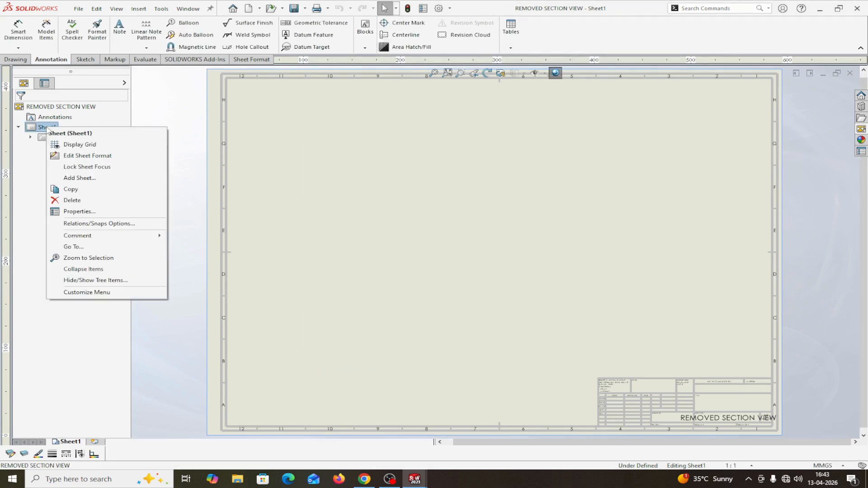
click(79, 211)
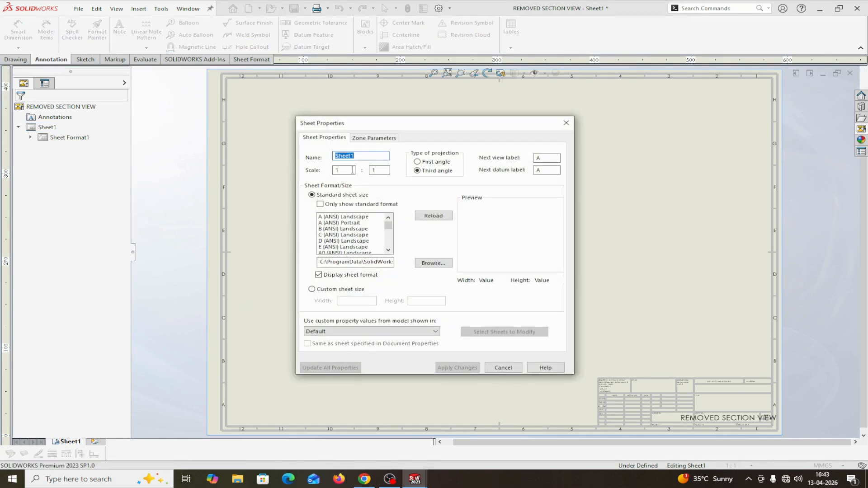
text(ABC)
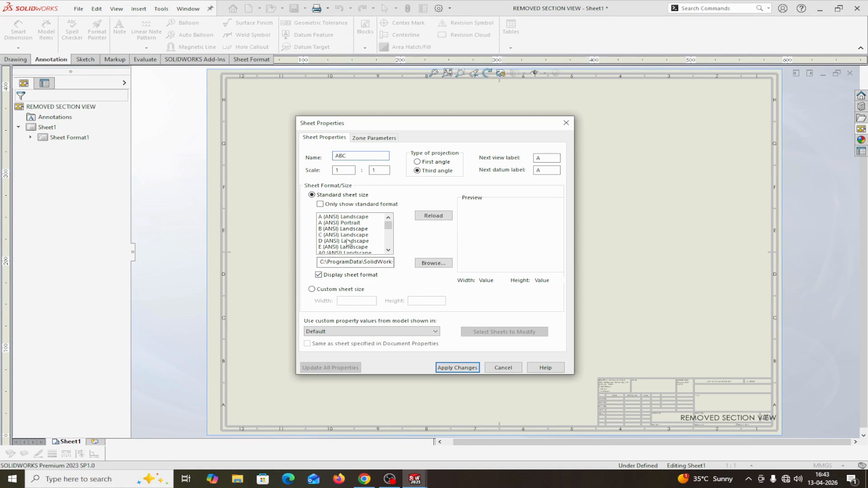
scroll(344, 233, down, 3)
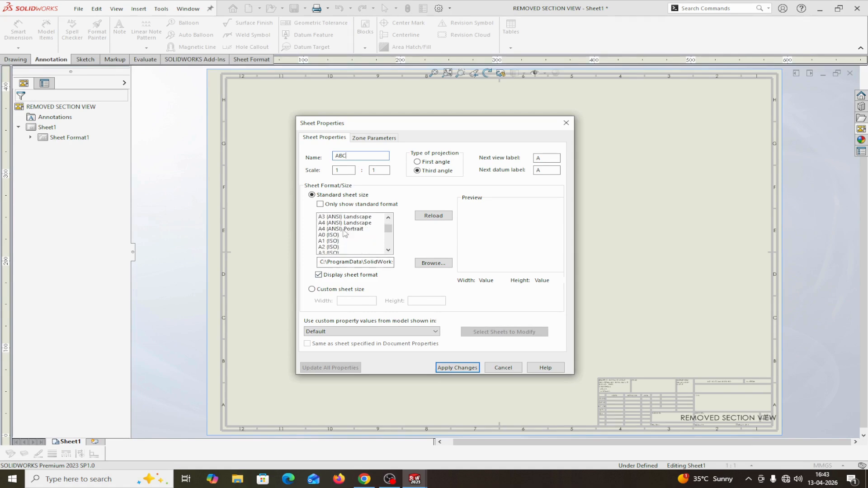
click(463, 368)
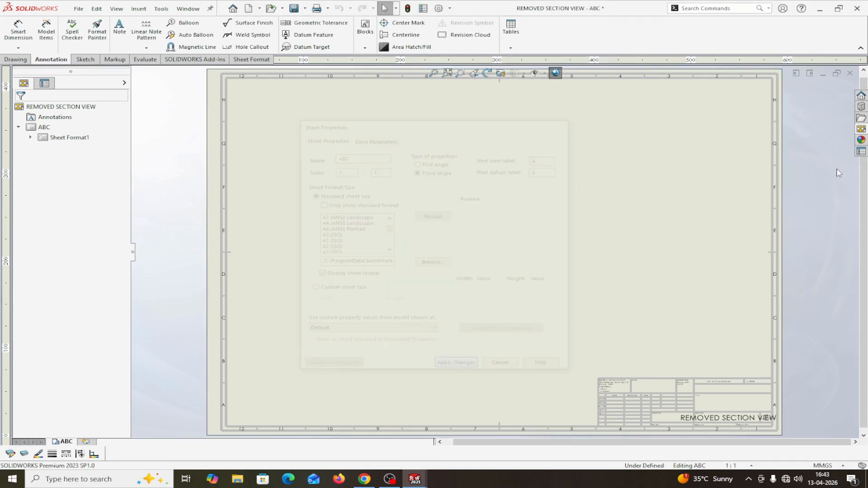
Step: Place the part's front view in the sheet's lower-left area, with projected top, isometric and right views around it
click(861, 129)
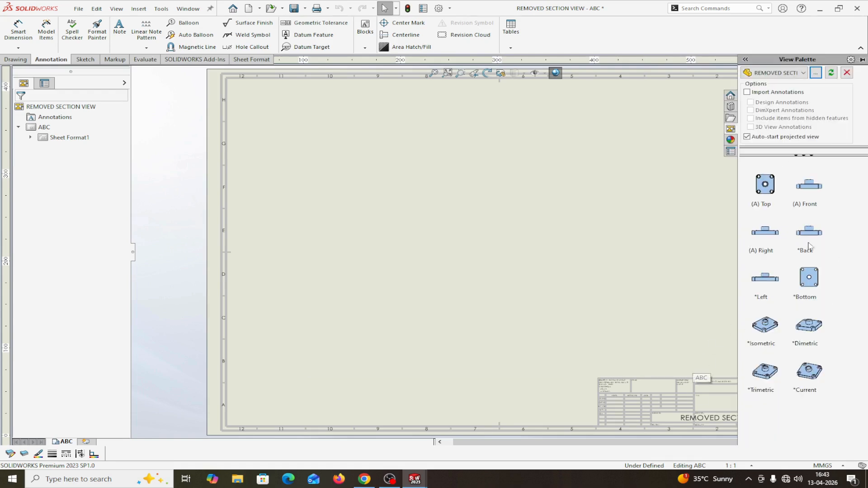
drag(812, 190, 360, 309)
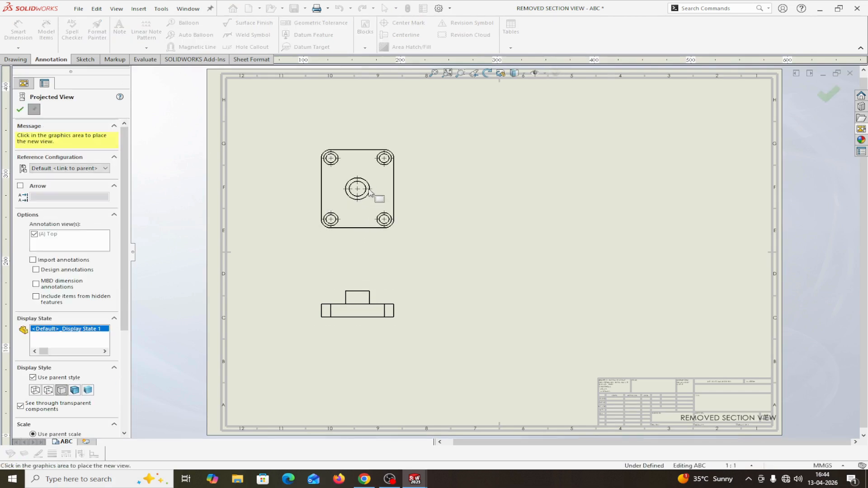
click(360, 189)
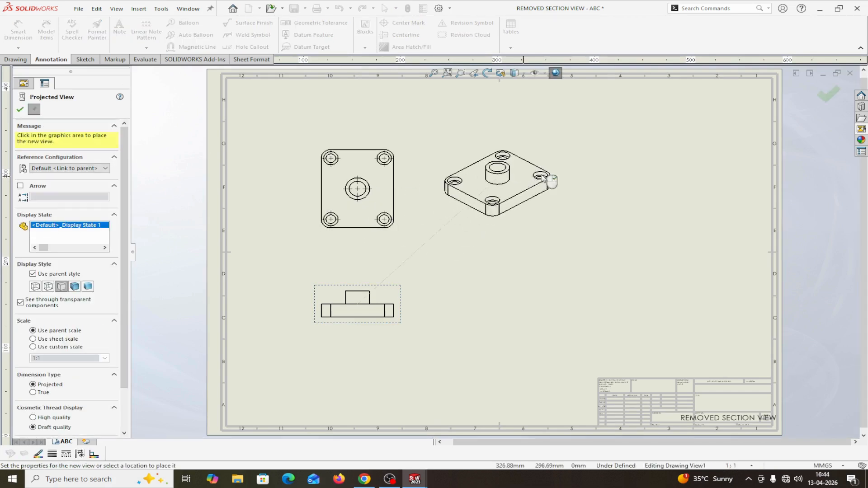
click(576, 172)
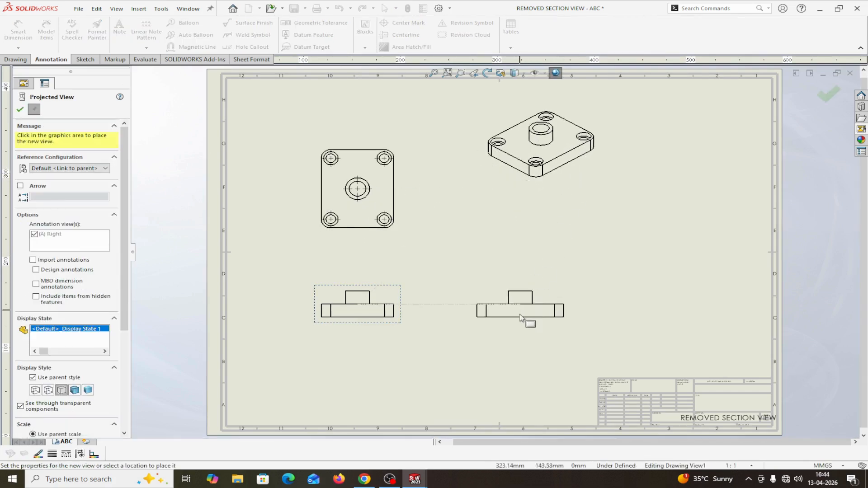
click(520, 318)
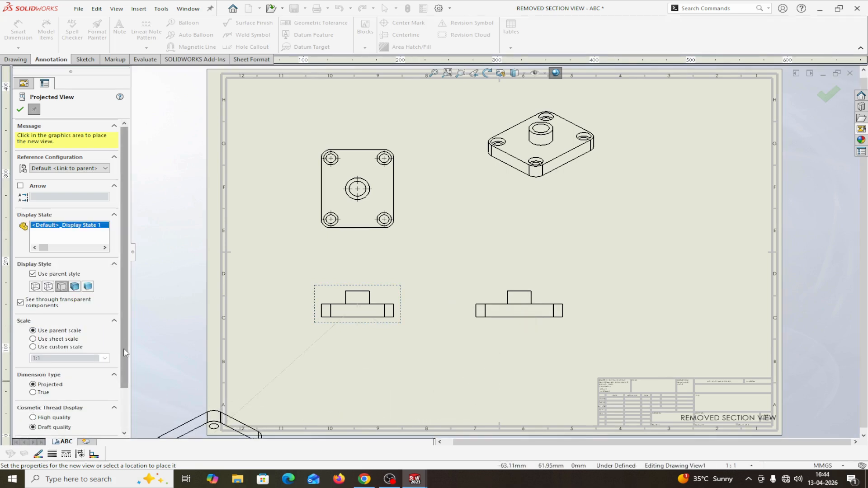
Step: Try to apply a custom scale of 1:2 while projecting views, and finish the Projected View command
scroll(125, 353, down, 2)
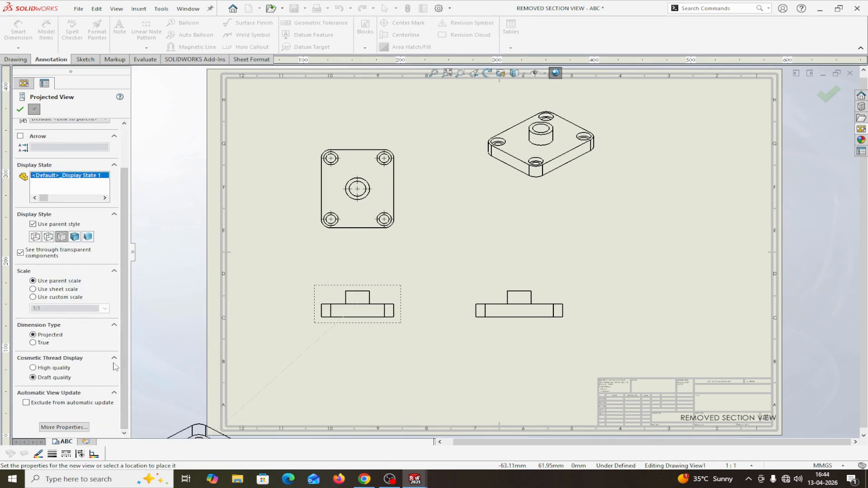
click(33, 297)
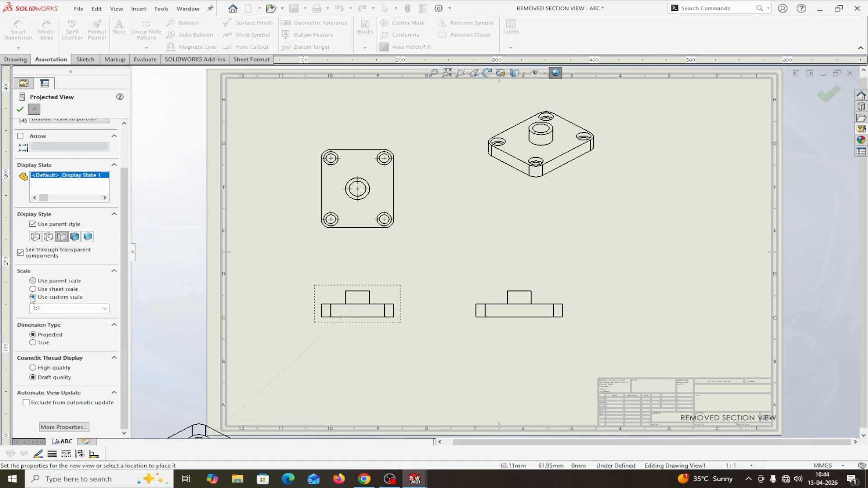
click(105, 310)
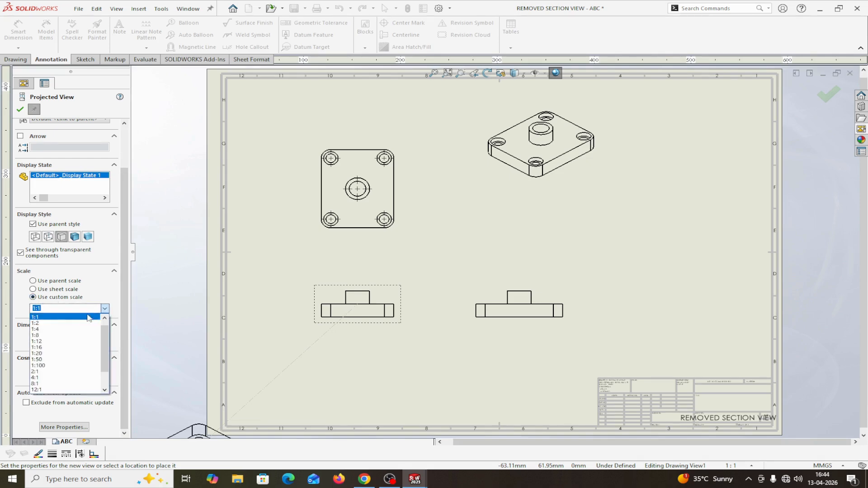
click(49, 324)
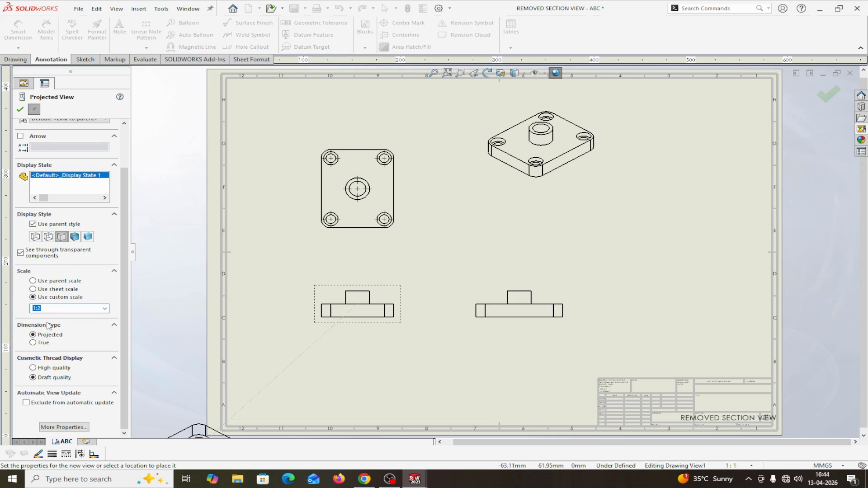
click(19, 109)
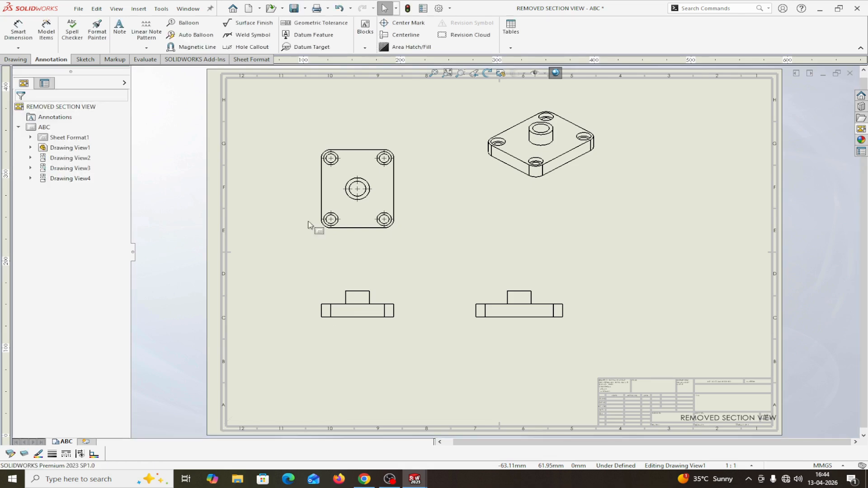
Step: Set the isometric view's display style to Shaded With Edges
click(397, 293)
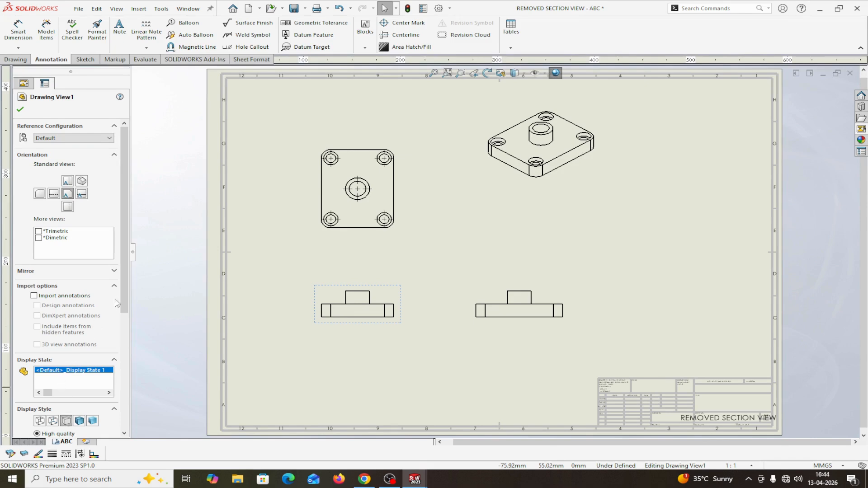
drag(123, 295, 120, 357)
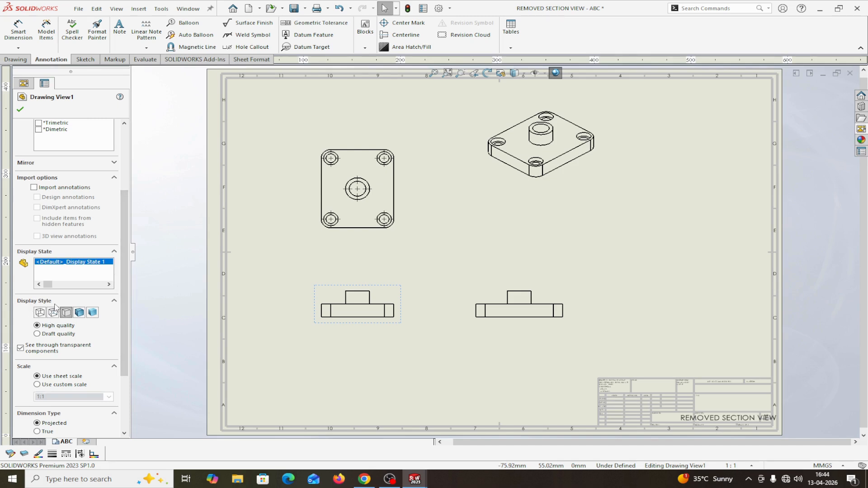
click(574, 188)
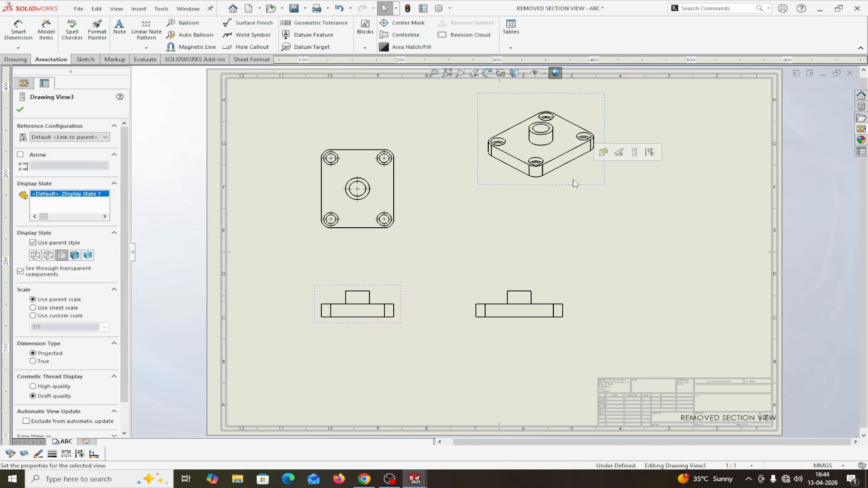
click(75, 256)
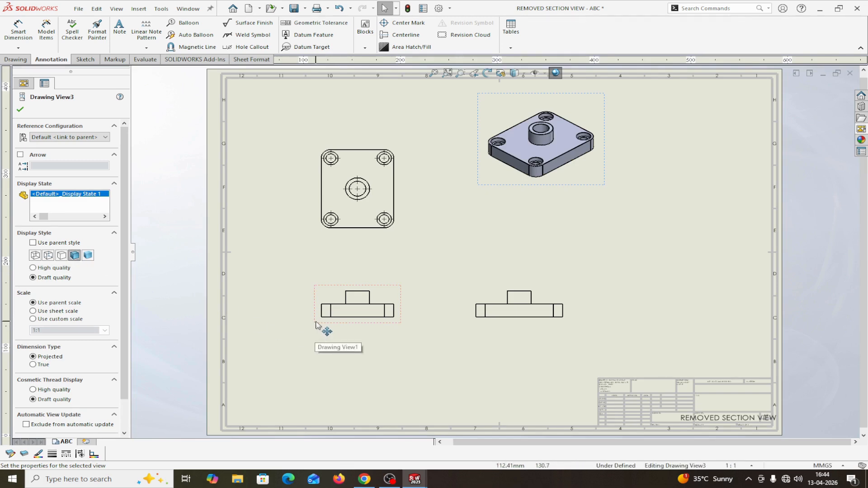
Step: Move the front view slightly down and to the right, and set its custom scale to 1:4
mouse_move(315, 330)
mouse_down()
mouse_move(286, 370)
mouse_move(311, 349)
mouse_move(304, 356)
mouse_move(302, 347)
mouse_move(302, 359)
mouse_move(333, 333)
mouse_move(291, 365)
mouse_move(352, 385)
mouse_move(337, 345)
mouse_move(282, 366)
mouse_move(341, 333)
mouse_move(294, 352)
mouse_move(314, 351)
mouse_move(281, 380)
mouse_move(334, 334)
mouse_move(271, 378)
mouse_move(335, 345)
mouse_up()
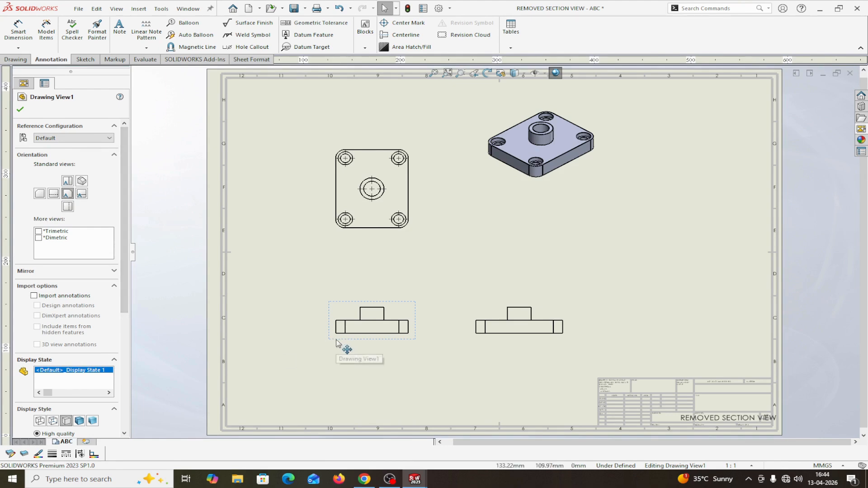
scroll(120, 362, down, 3)
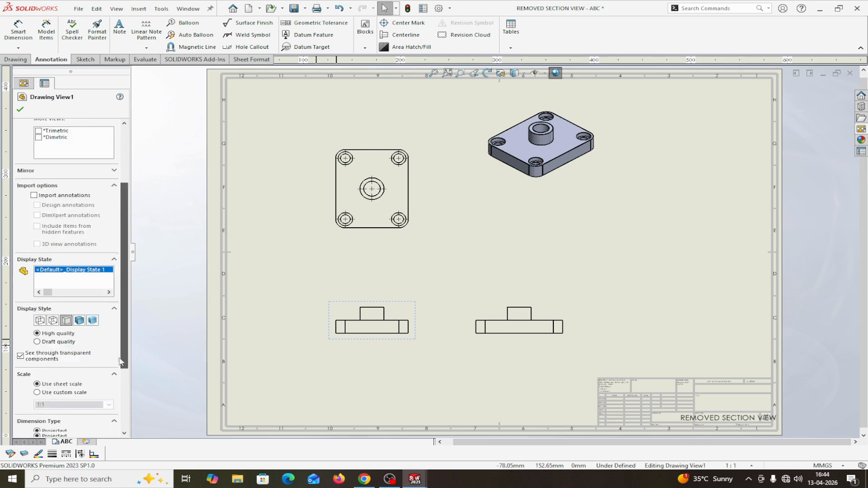
scroll(121, 362, down, 1)
click(37, 355)
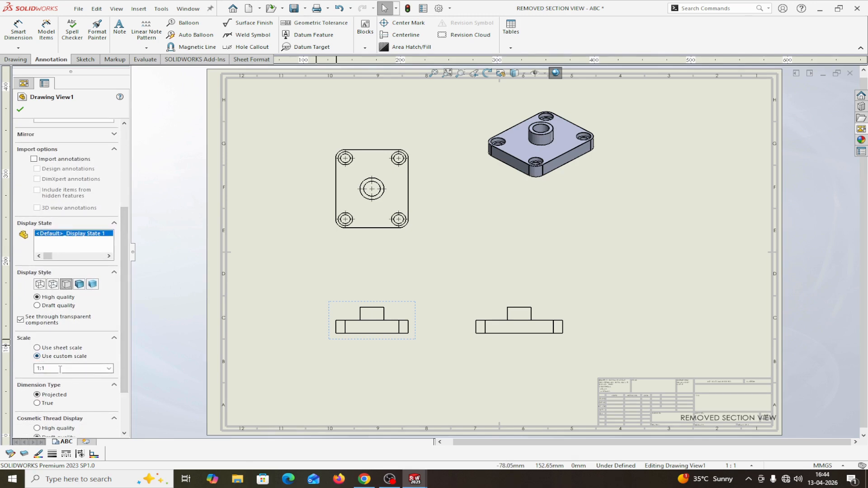
click(109, 368)
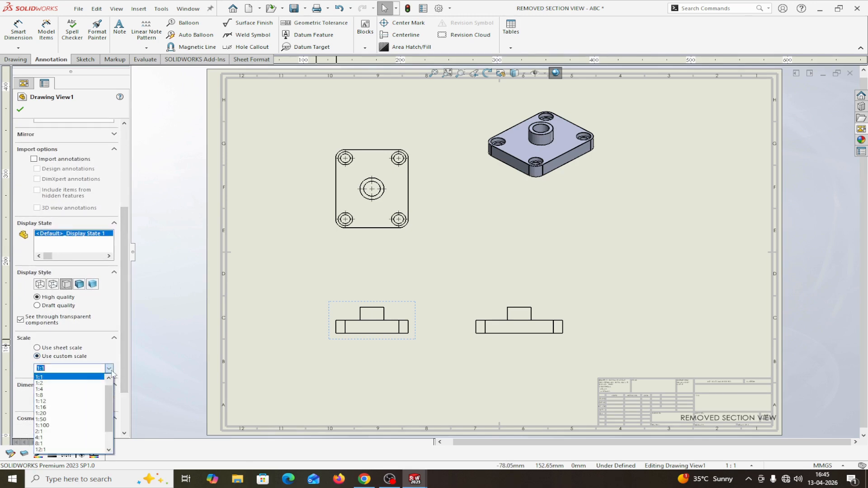
click(45, 390)
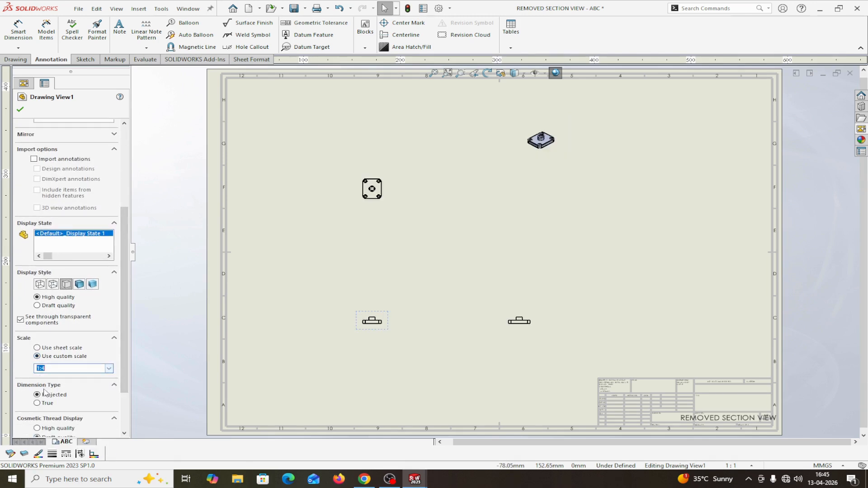
Step: Set the front view's custom scale to 1:1
click(109, 369)
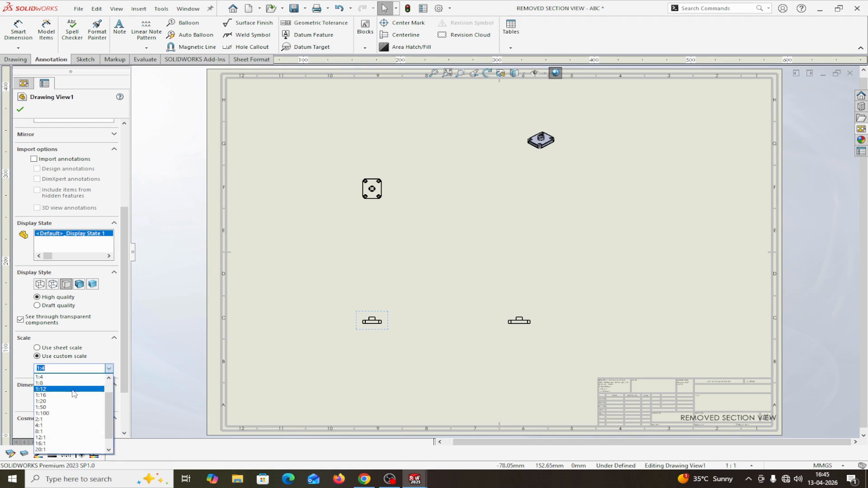
drag(108, 393, 106, 369)
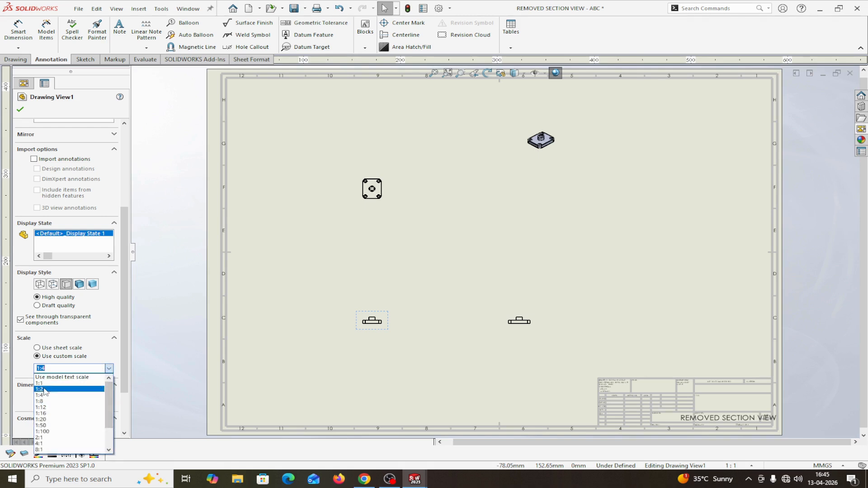
click(43, 384)
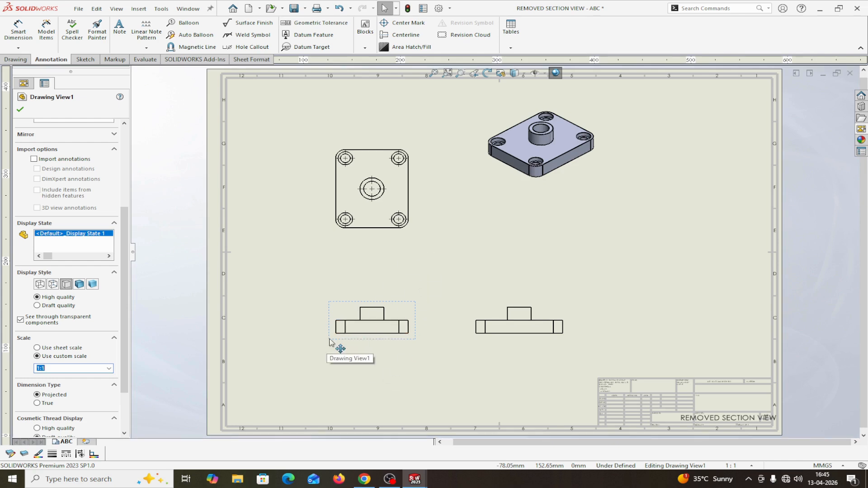
Step: Spread out the views, with the isometric view in the sheet's upper-right corner, the right view farther right and the front view at lower left
mouse_move(329, 343)
mouse_down()
mouse_move(286, 380)
mouse_move(335, 358)
mouse_move(273, 383)
mouse_move(340, 359)
mouse_move(302, 369)
mouse_move(317, 359)
mouse_up()
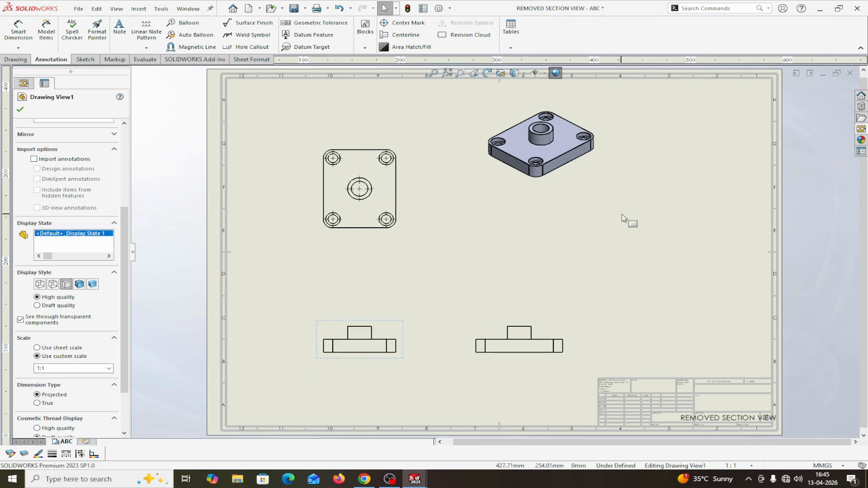
click(603, 182)
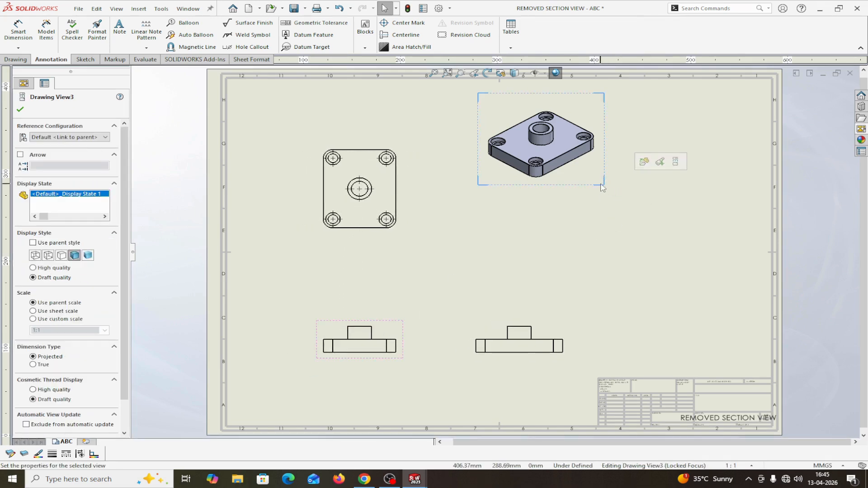
mouse_move(603, 185)
mouse_down()
mouse_move(620, 215)
mouse_move(762, 232)
mouse_move(761, 182)
mouse_up()
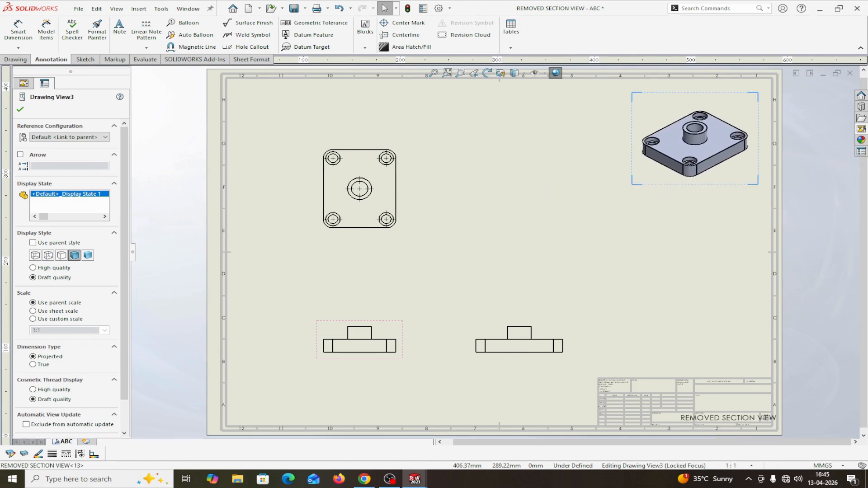
drag(570, 350, 660, 346)
drag(389, 327, 401, 313)
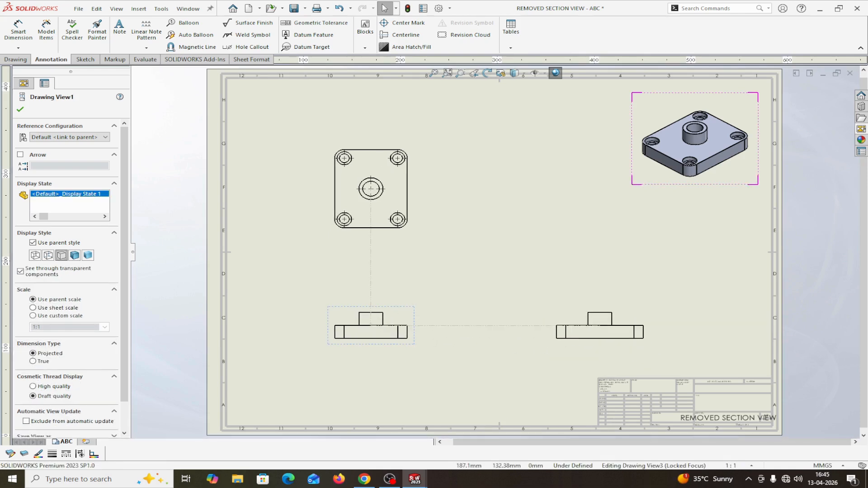
click(20, 109)
Step: Autodimension all entities in the top view with Chain schemes, placing horizontal dimensions below the view and vertical ones right of it
scroll(398, 279, down, 1)
scroll(398, 279, up, 3)
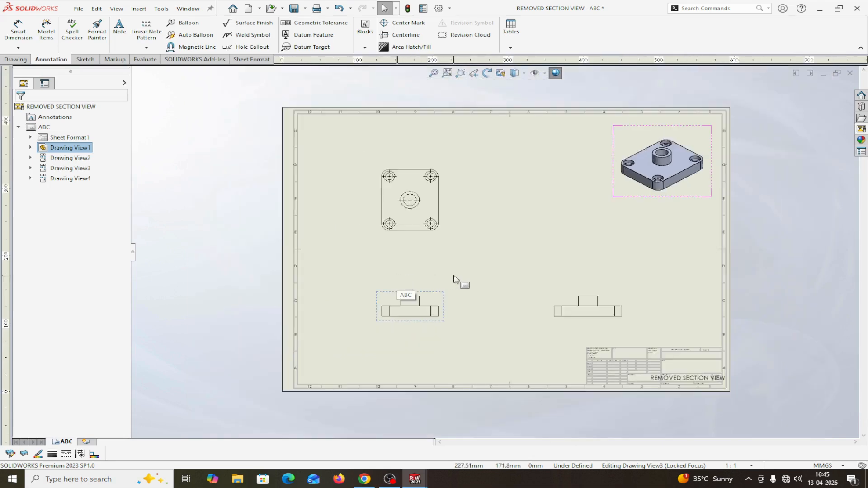
scroll(454, 276, down, 3)
scroll(454, 276, up, 2)
scroll(481, 251, down, 2)
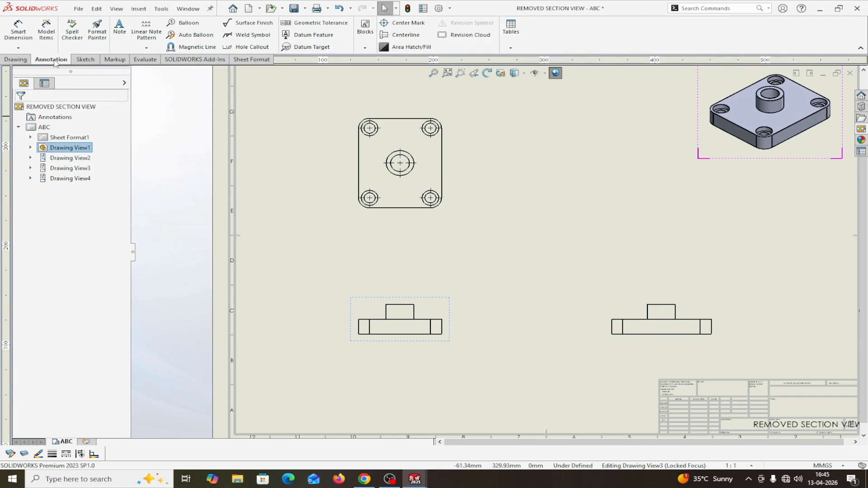
click(19, 30)
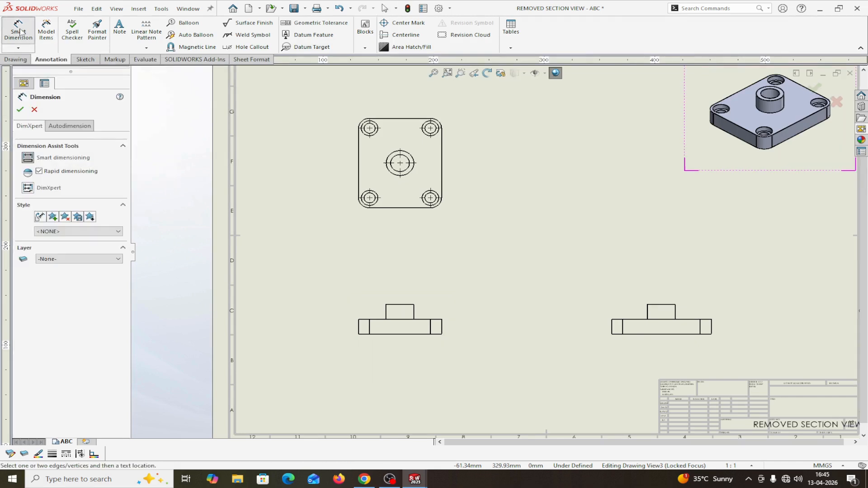
click(70, 126)
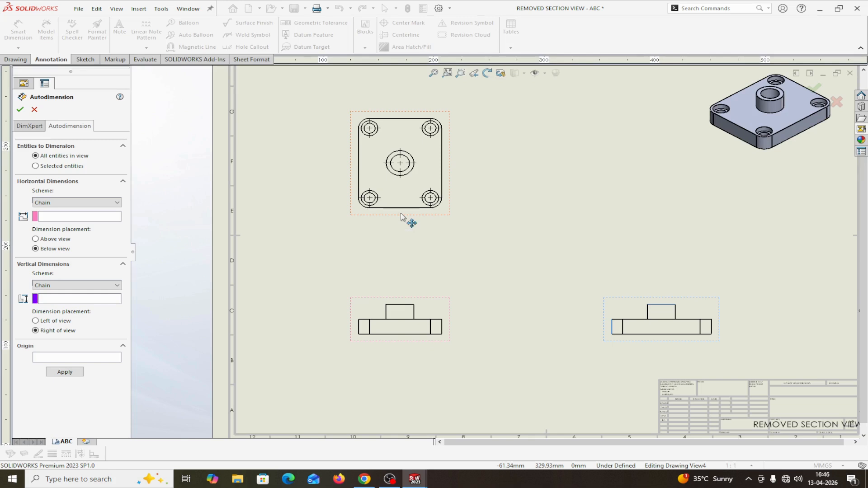
click(400, 216)
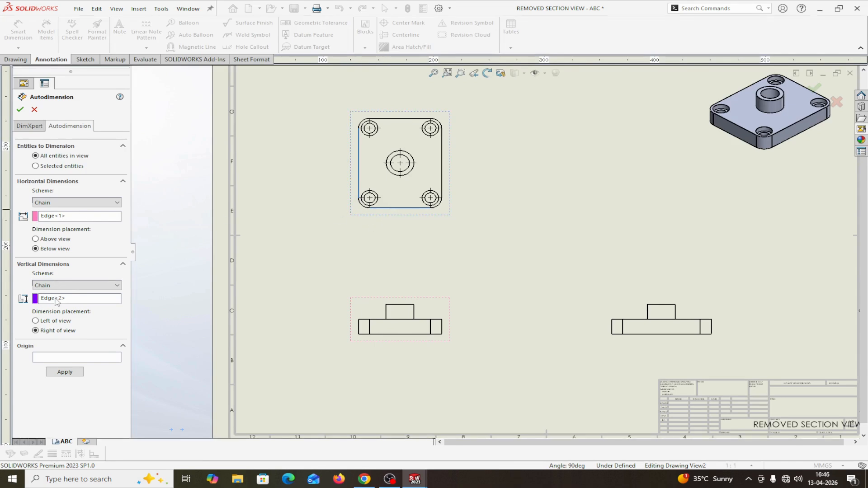
click(118, 202)
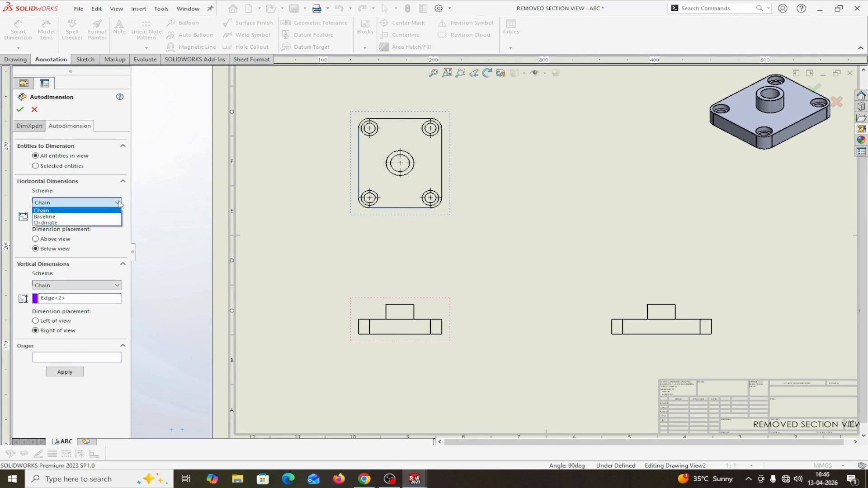
click(60, 211)
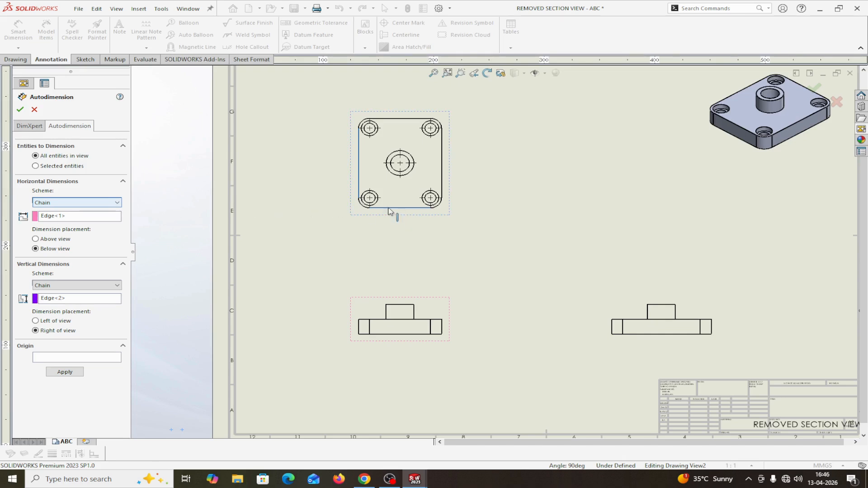
click(20, 110)
Step: Move the 4 X R10.00 corner radius dimension up to the left side of the top view
key(f)
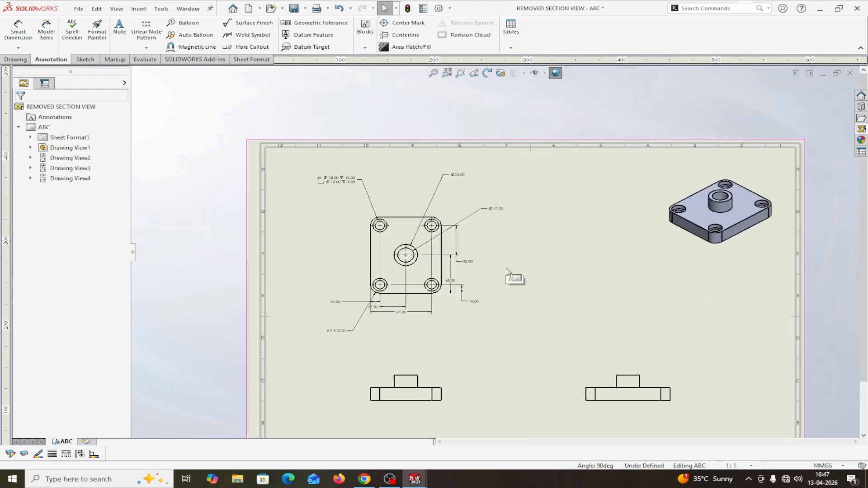
scroll(529, 328, down, 1)
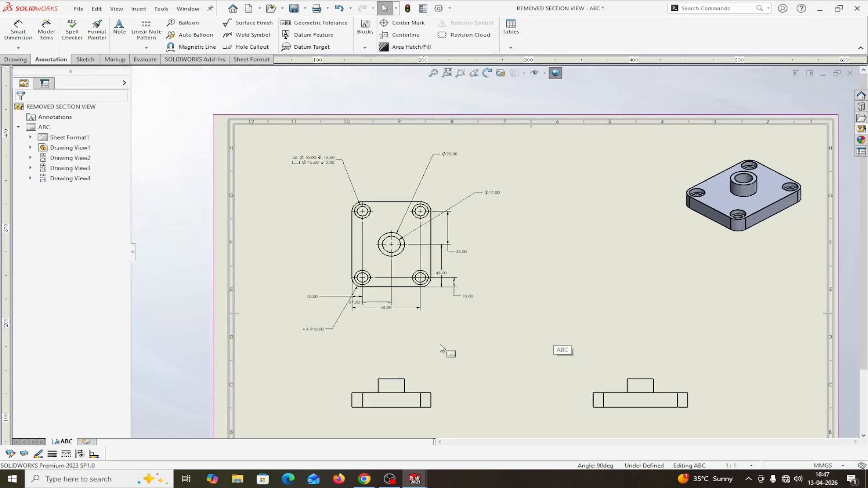
scroll(401, 328, down, 1)
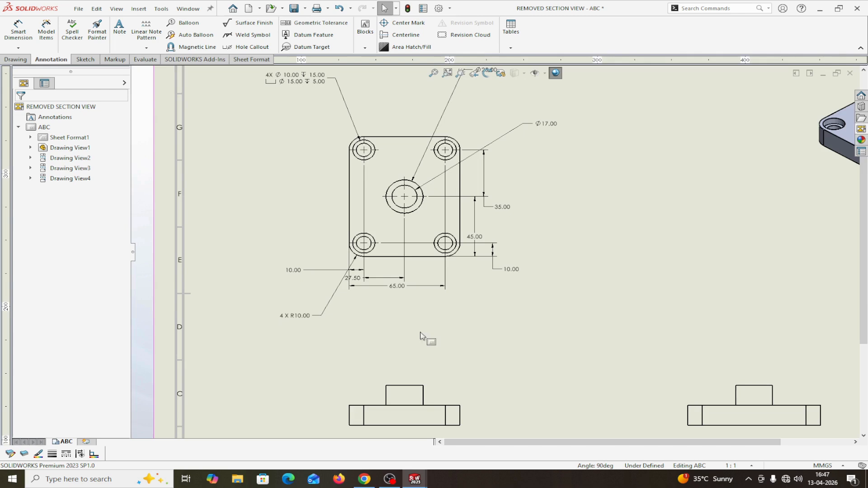
drag(304, 321, 273, 235)
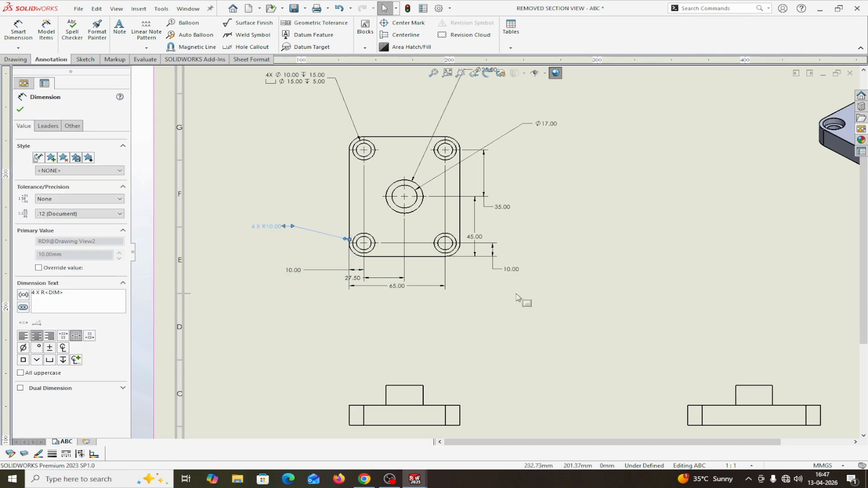
scroll(577, 213, up, 3)
scroll(577, 213, down, 1)
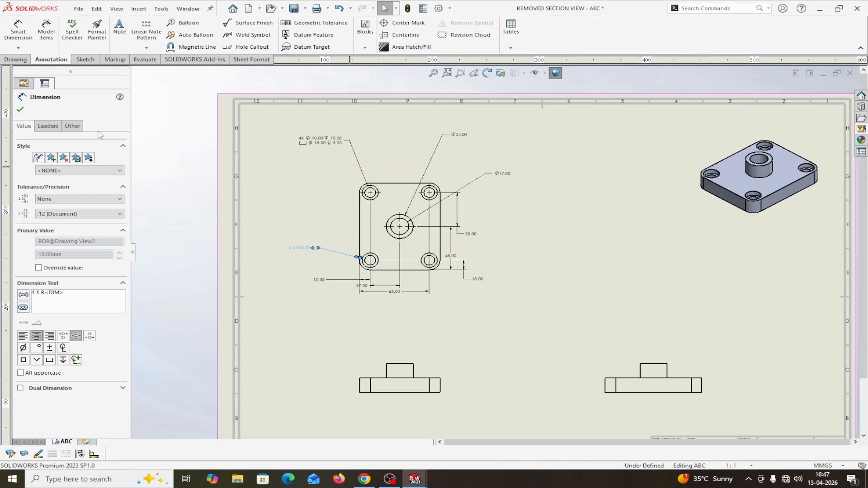
click(20, 109)
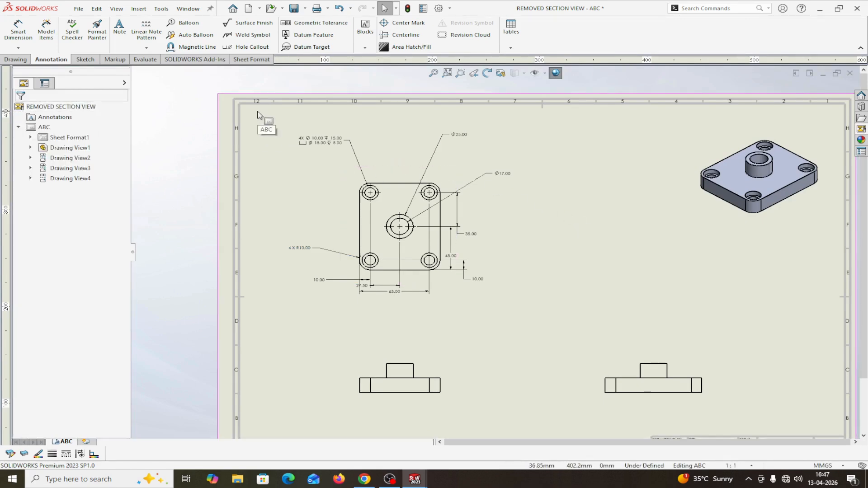
Step: Select all of the top view's dimensions and auto arrange them around the view
drag(257, 111, 558, 344)
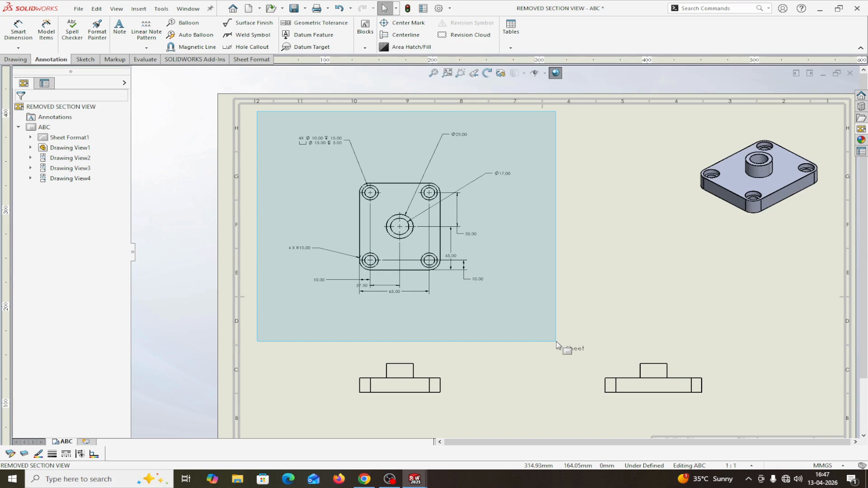
drag(557, 342, 556, 342)
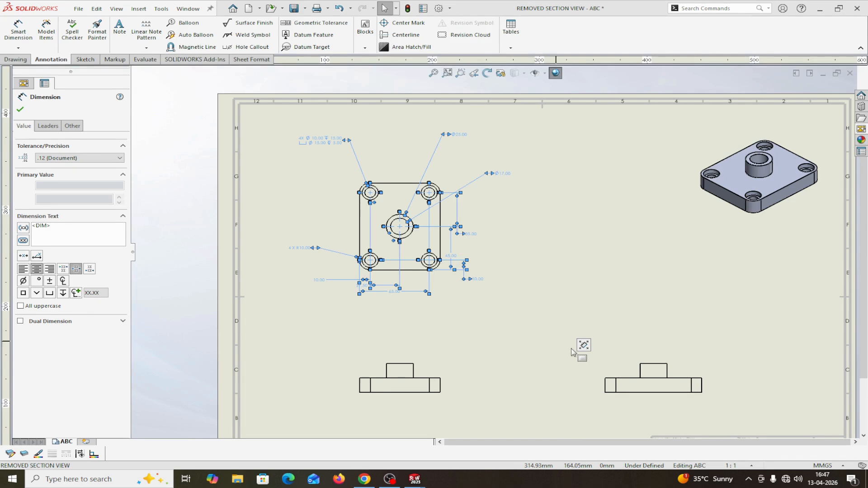
mouse_move(583, 347)
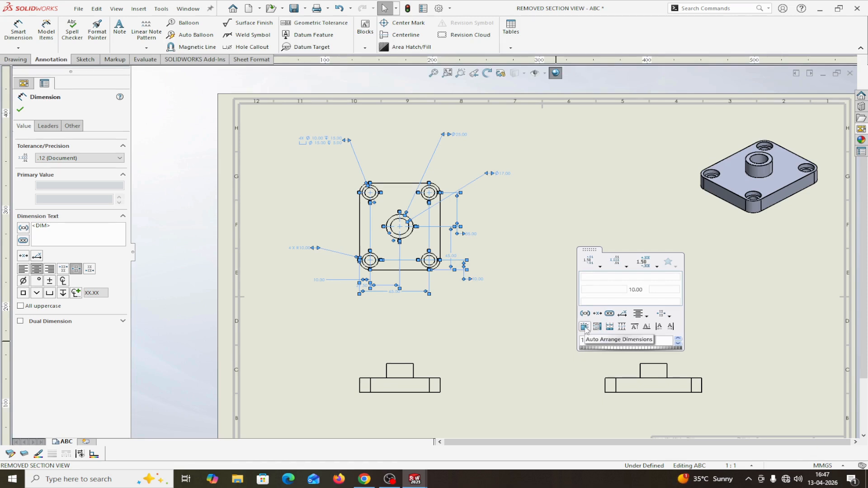
click(584, 327)
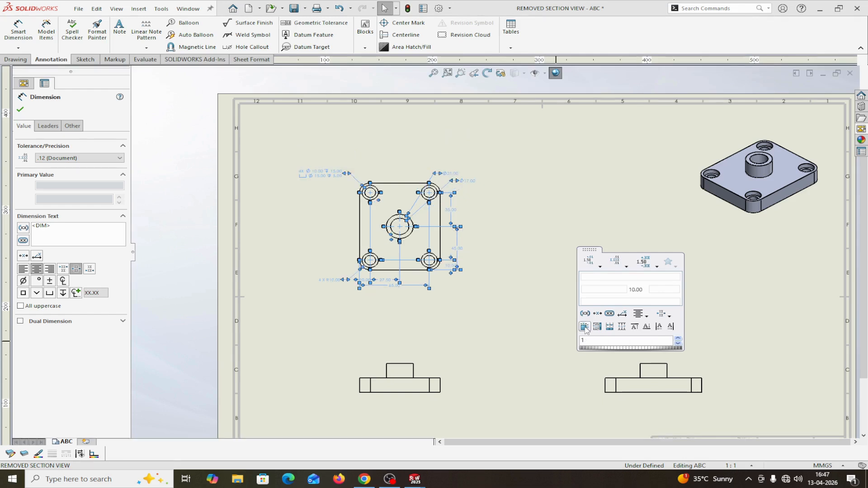
key(Escape)
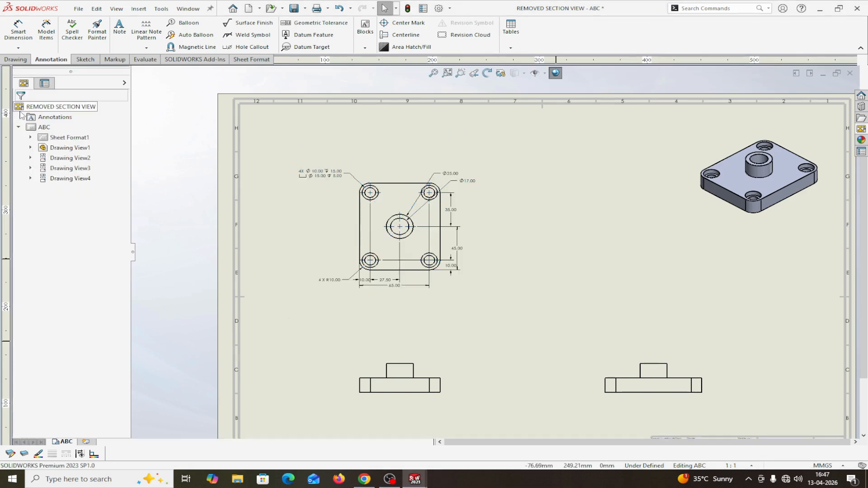
Step: Examine the spacing and legibility of the arranged dimensions around the top view
scroll(423, 204, up, 3)
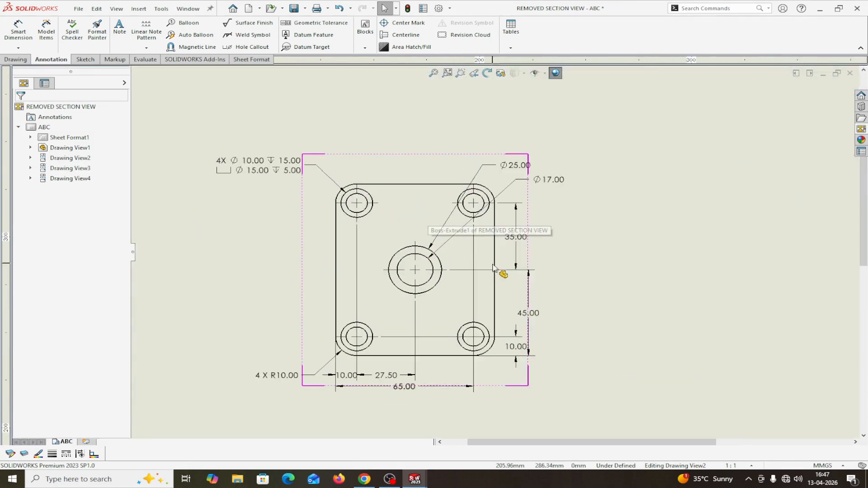
scroll(496, 354, down, 2)
scroll(496, 351, up, 4)
scroll(434, 340, down, 1)
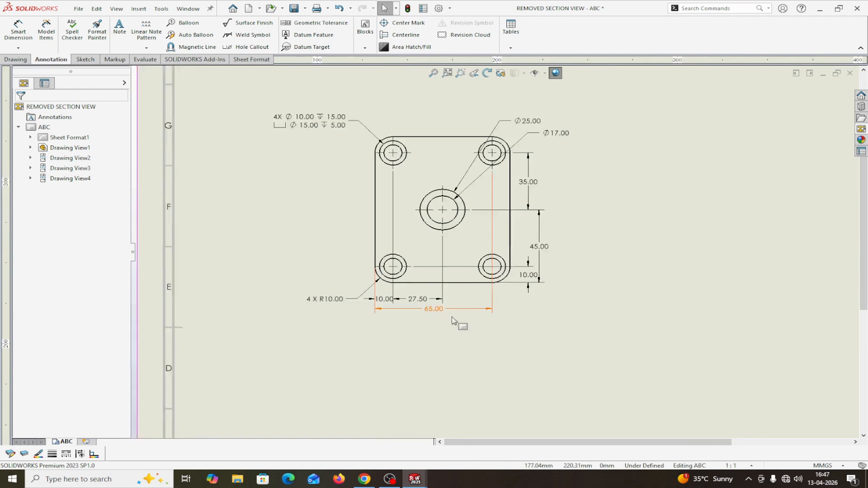
scroll(454, 322, down, 1)
scroll(493, 266, up, 3)
scroll(471, 237, down, 2)
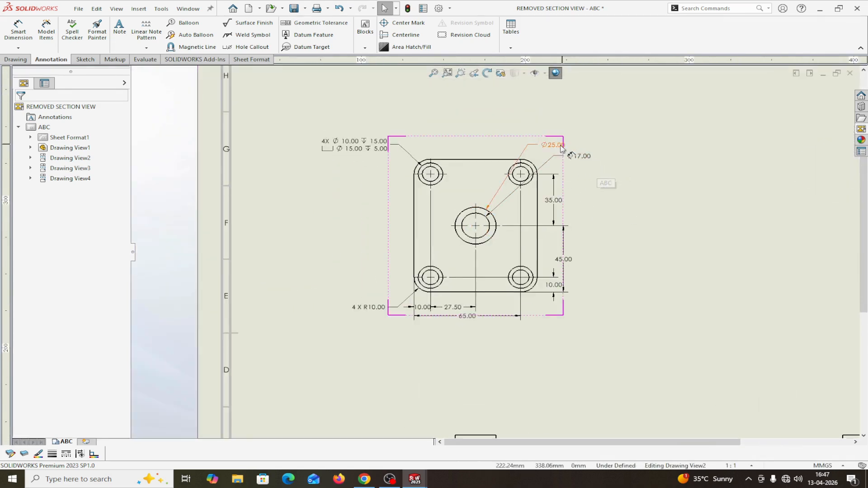
scroll(592, 235, down, 1)
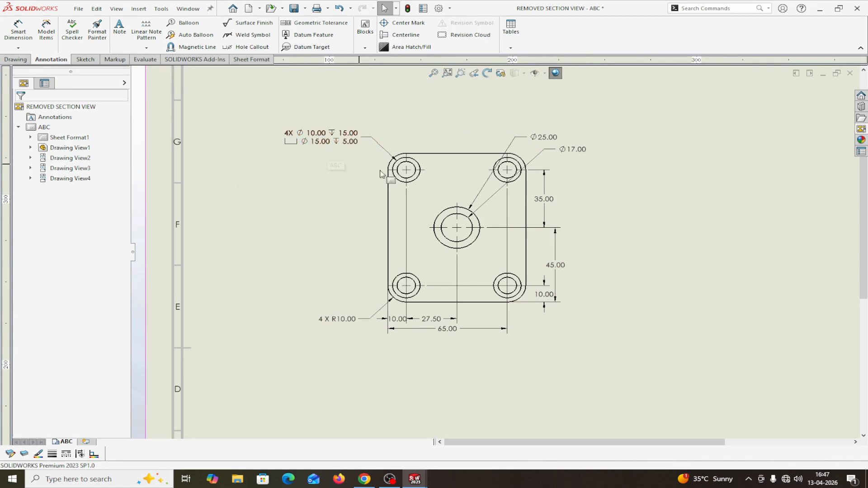
Step: Assign all of the top view's dimensions to the FORMAT layer
mouse_move(242, 82)
mouse_down()
mouse_move(381, 201)
mouse_move(642, 361)
mouse_up()
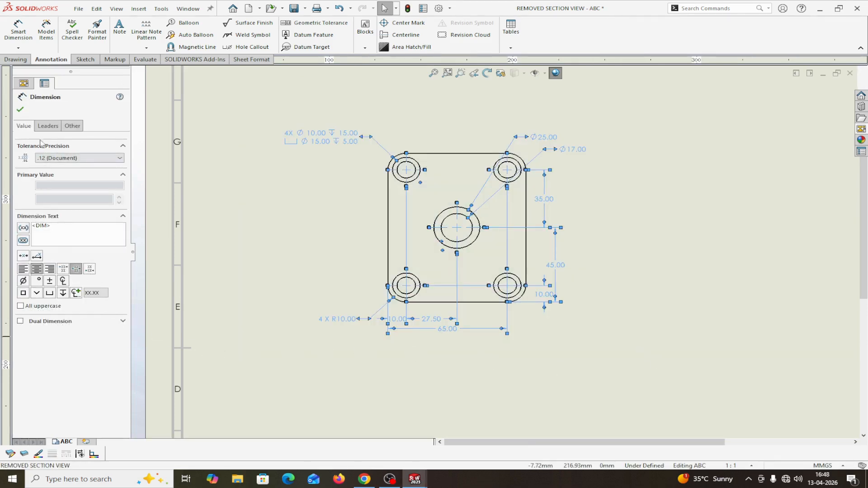
click(20, 110)
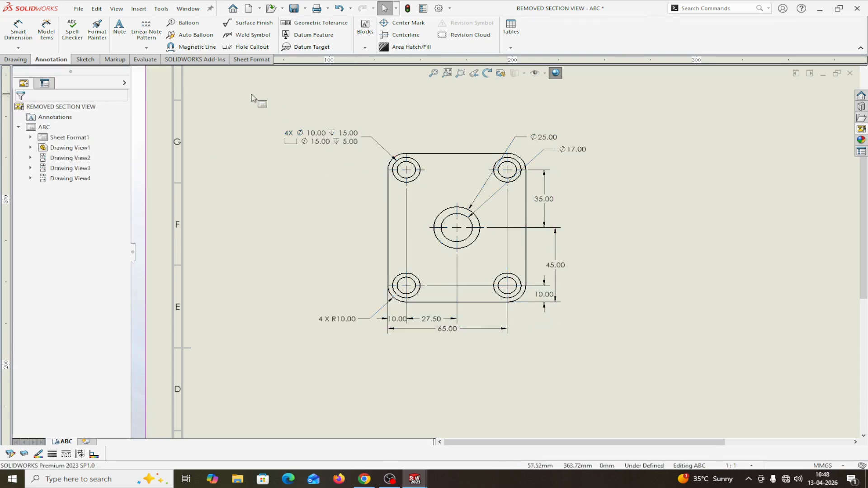
mouse_move(252, 97)
mouse_down()
mouse_move(586, 350)
mouse_move(688, 396)
mouse_up()
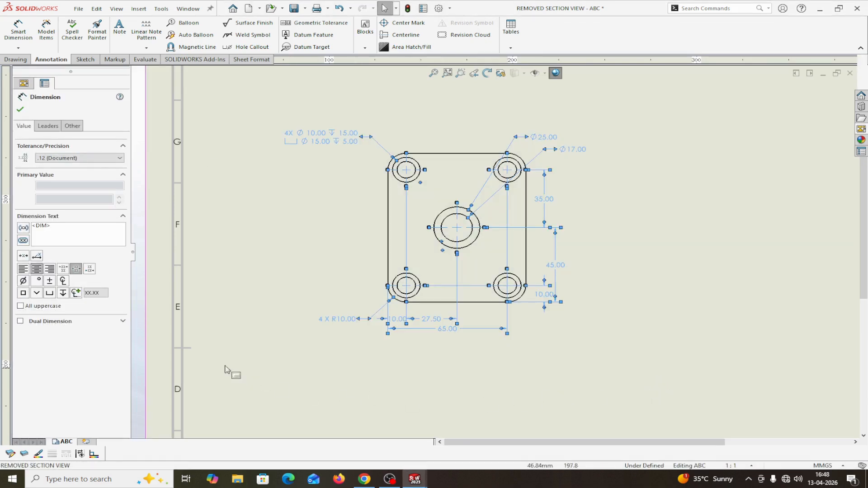
click(69, 128)
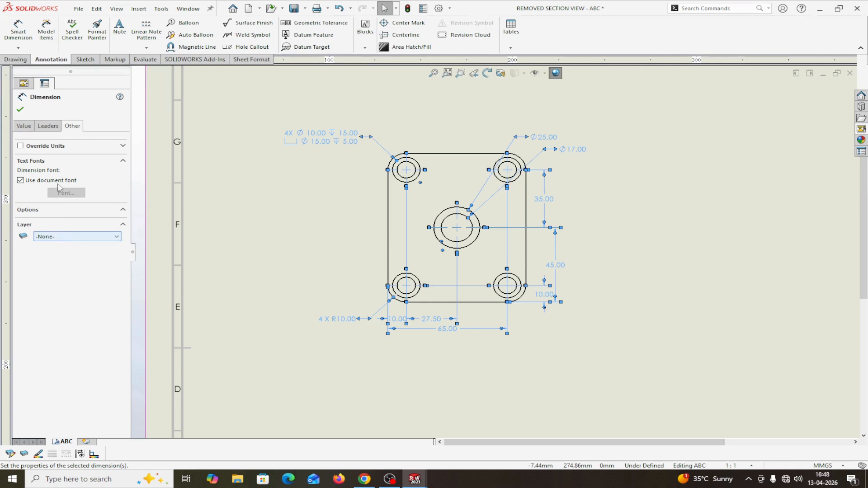
click(70, 237)
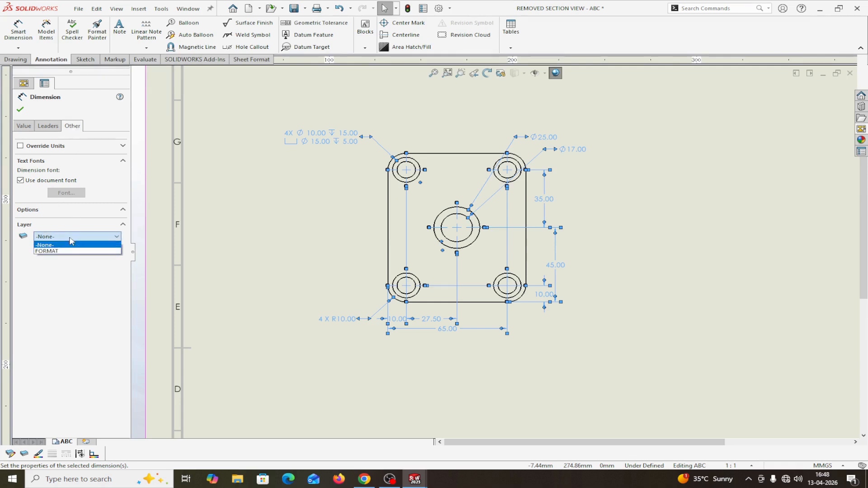
click(67, 251)
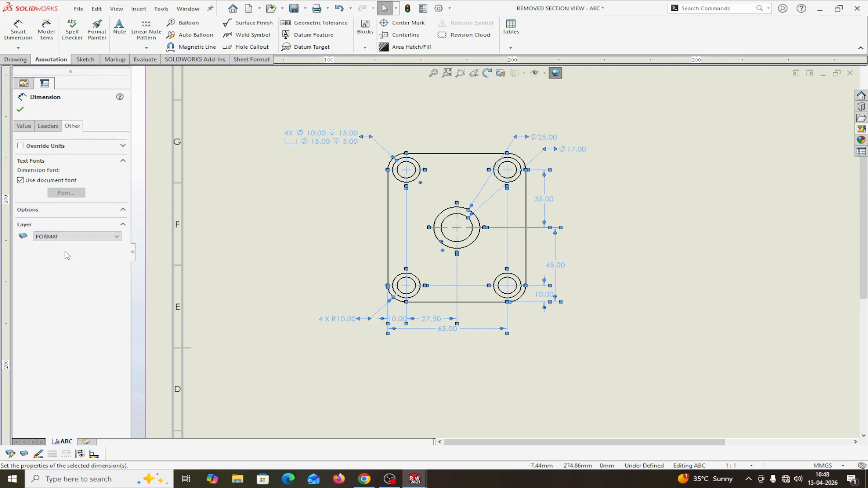
Step: Turn off the document font for all of the top view's dimensions
click(20, 109)
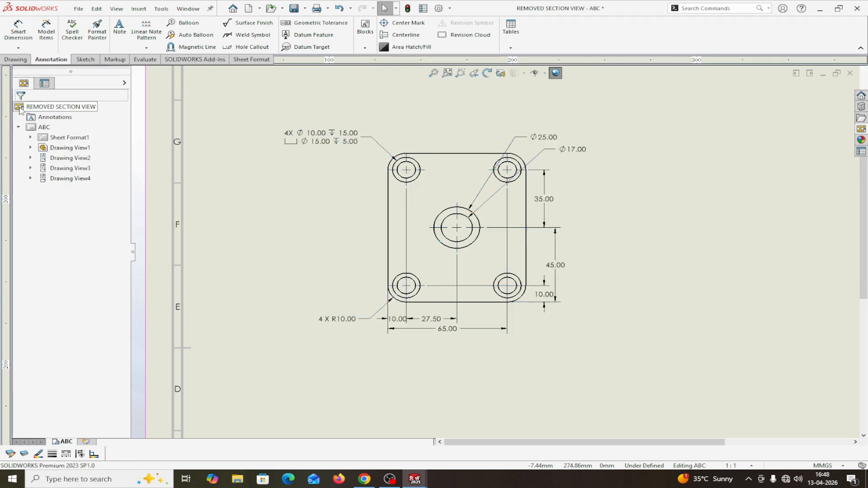
scroll(607, 215, down, 1)
click(610, 213)
scroll(610, 213, up, 4)
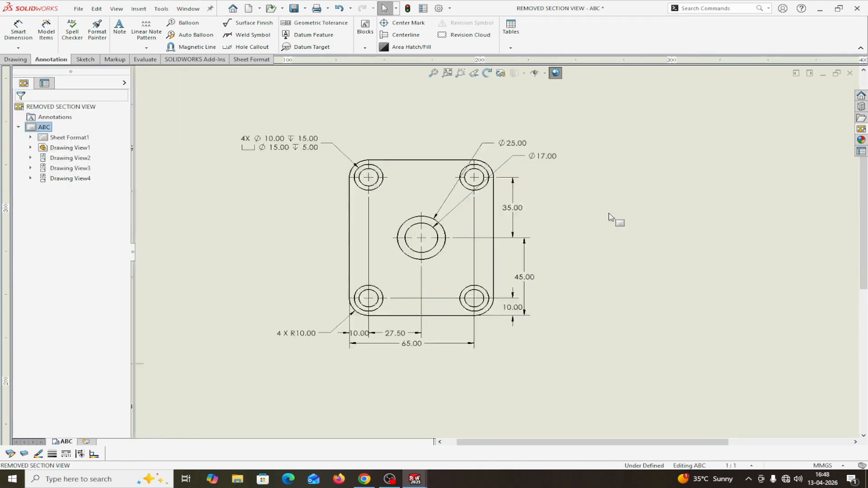
scroll(560, 228, down, 1)
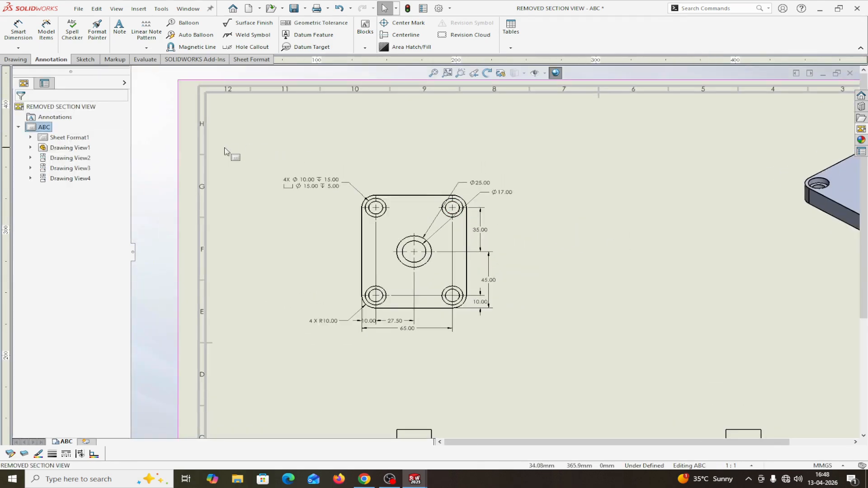
mouse_move(225, 149)
mouse_down()
mouse_move(434, 330)
mouse_move(635, 399)
mouse_up()
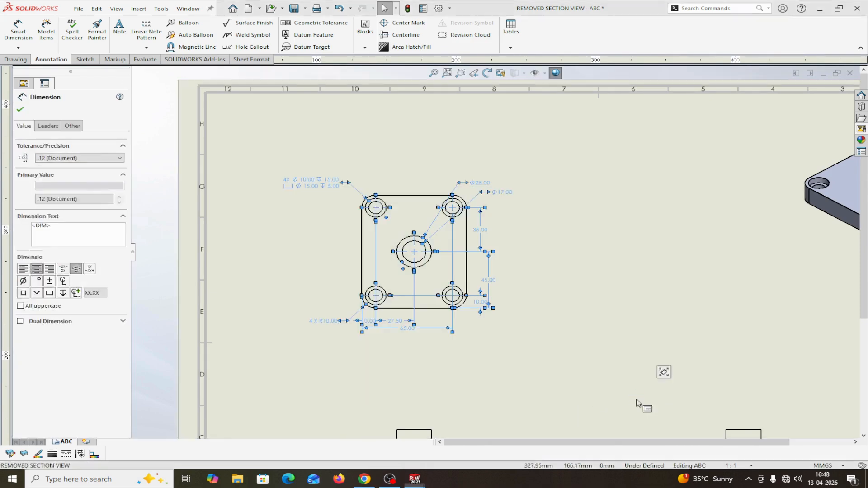
click(69, 128)
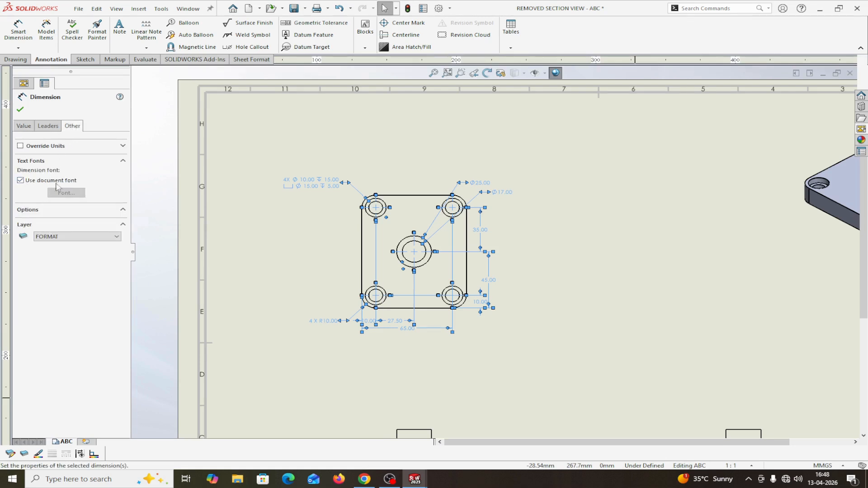
click(20, 181)
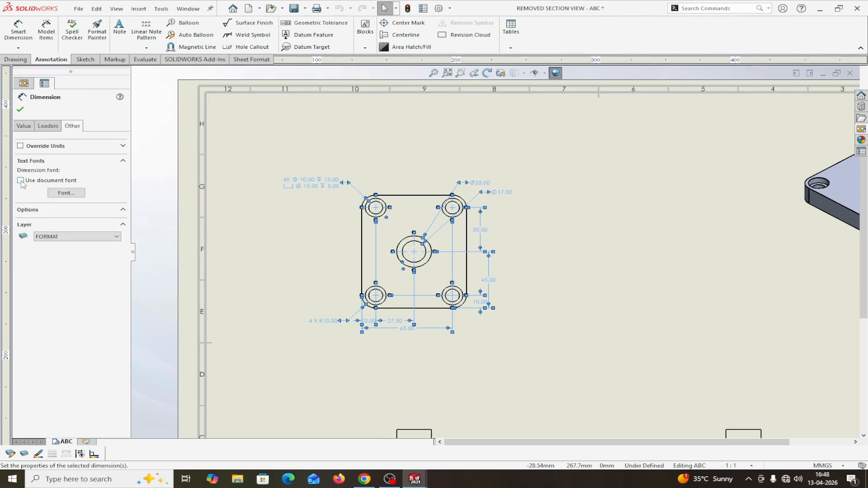
Step: Set the font of the top view's selected dimensions to Bold with a height of 5 mm
click(66, 194)
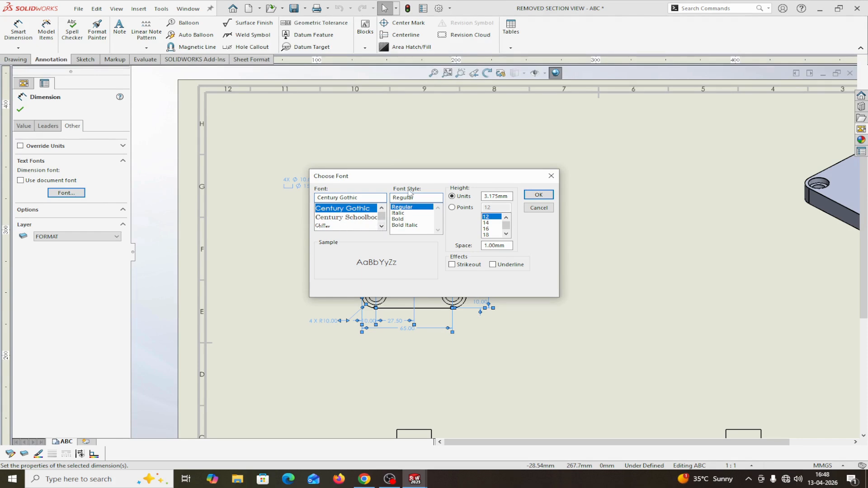
click(405, 220)
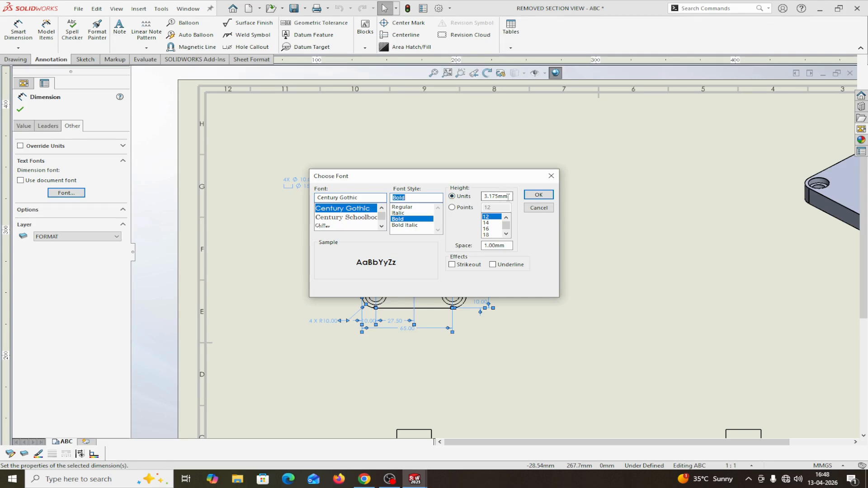
drag(511, 196, 476, 197)
text(5)
click(539, 194)
scroll(398, 222, down, 2)
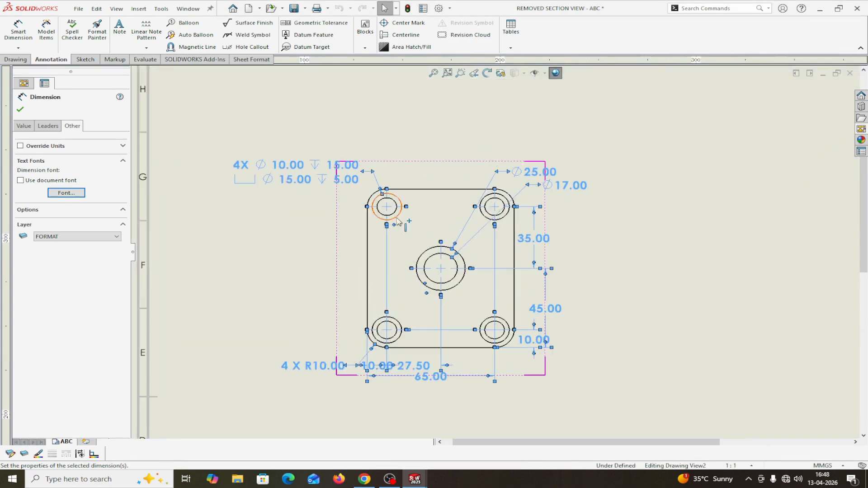
click(20, 109)
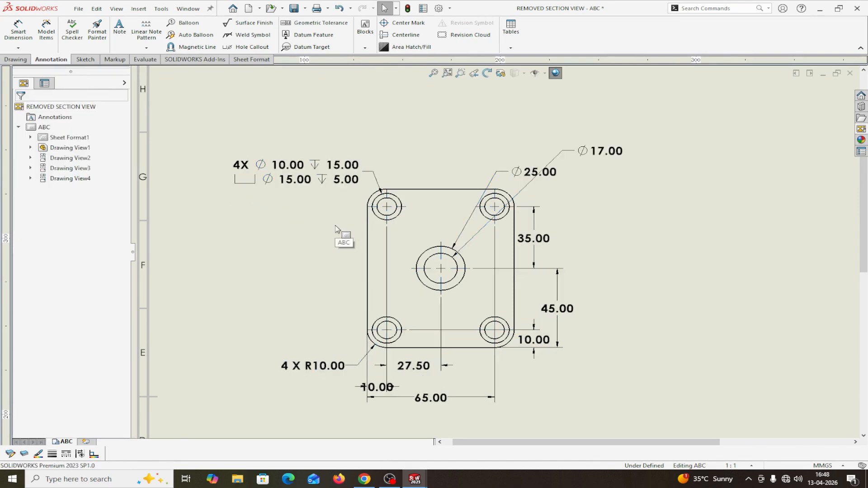
Step: Move the horizontal 10.00 dimension of the top view outside its extension lines, below and to the left of the 65.00 dimension
scroll(432, 265, up, 3)
scroll(431, 265, down, 3)
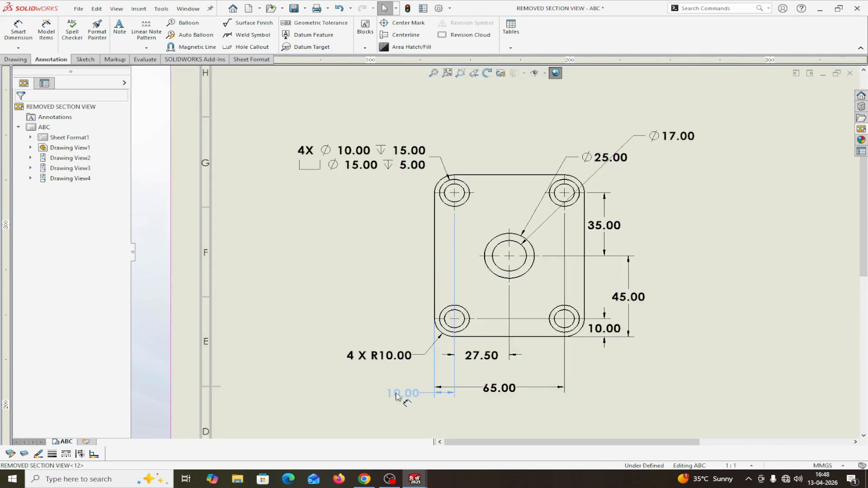
click(388, 399)
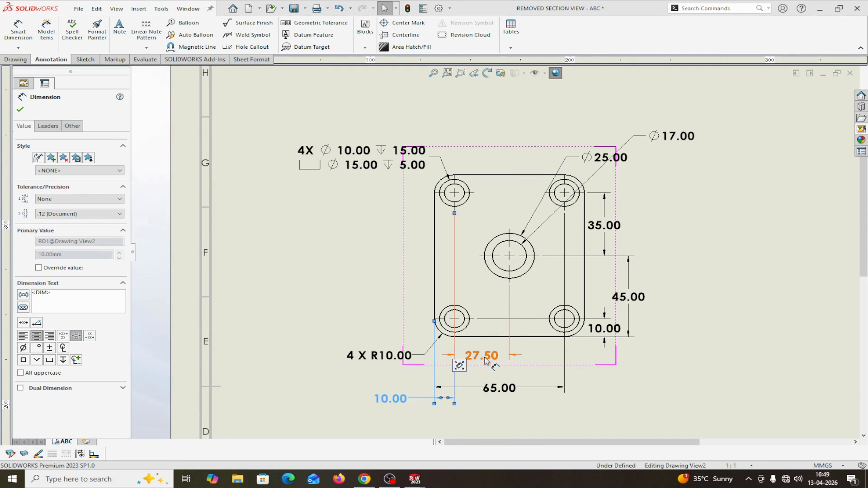
Step: Delete the 4 X R10.00 corner radius dimension from the top view
click(375, 355)
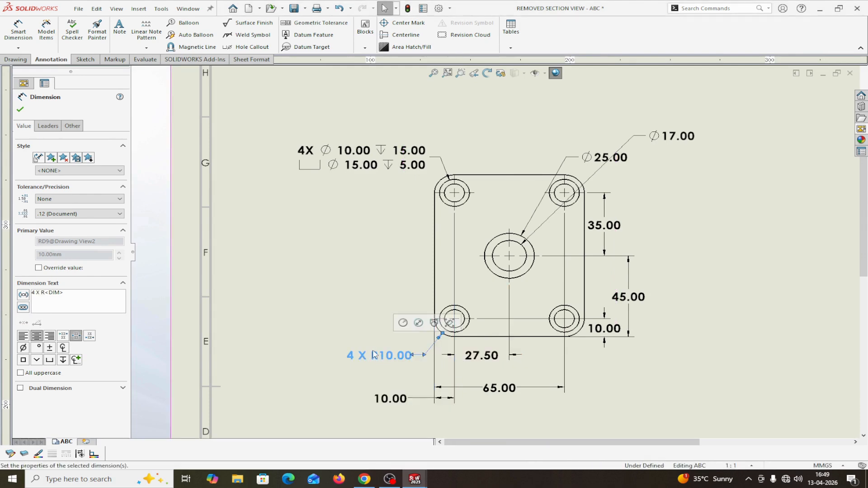
key(Delete)
scroll(650, 418, up, 1)
scroll(590, 370, down, 1)
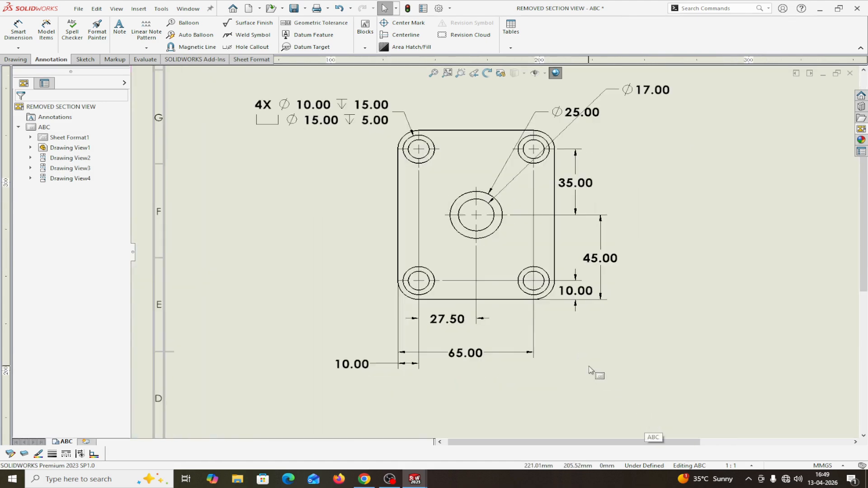
Step: Set up autodimensioning of all entities in the side view with a Baseline scheme for horizontal dimensions, placed above the view
scroll(652, 317, up, 2)
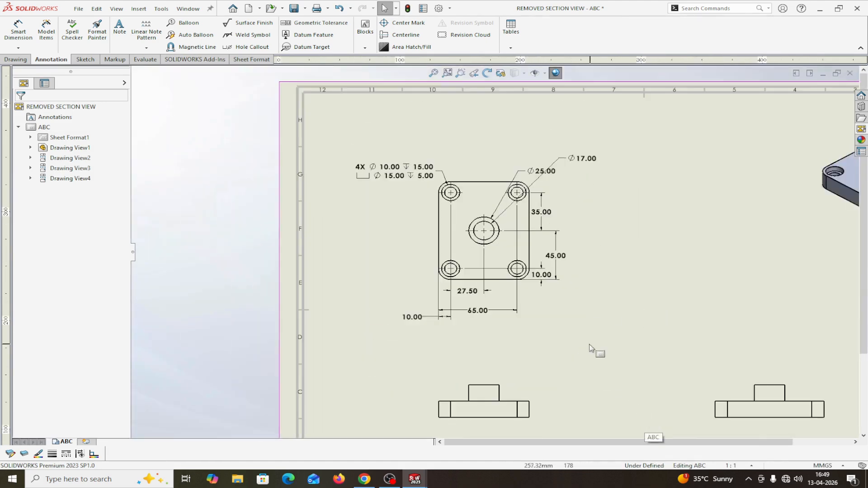
scroll(590, 348, up, 2)
scroll(588, 346, down, 1)
scroll(711, 361, up, 1)
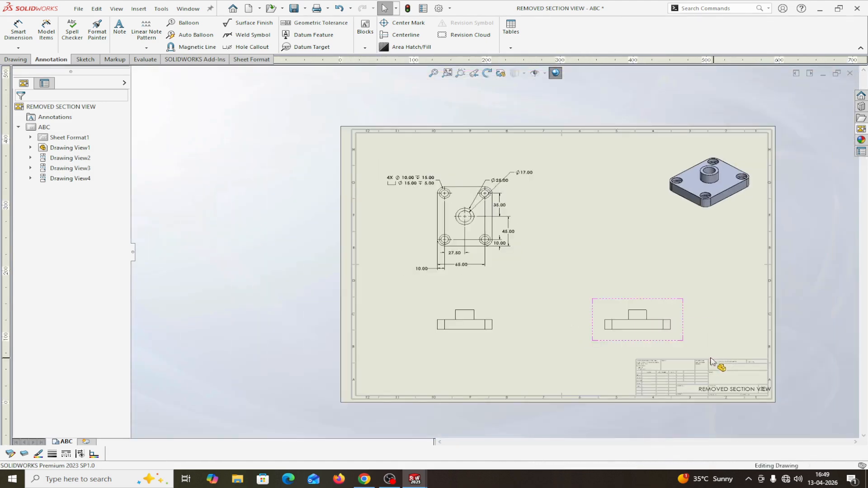
scroll(719, 362, down, 1)
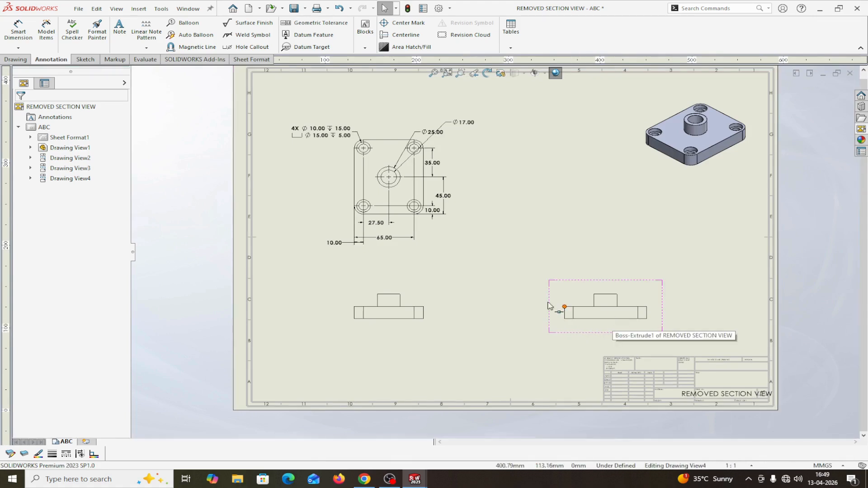
click(18, 30)
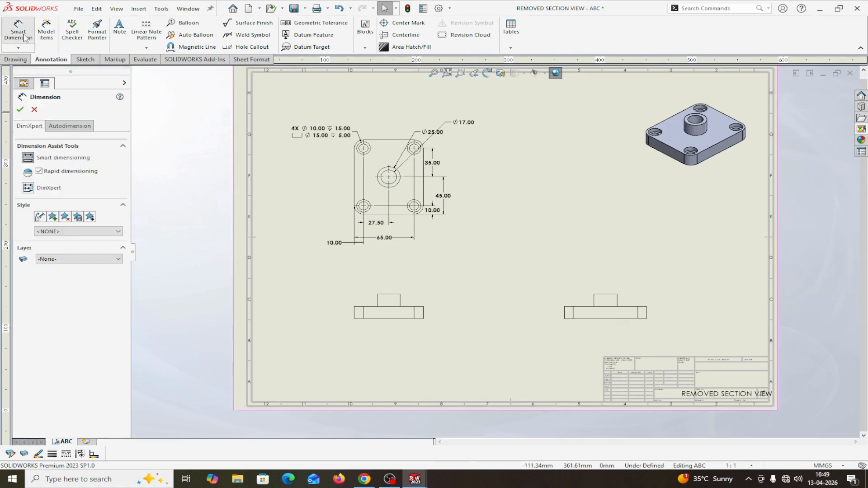
click(76, 130)
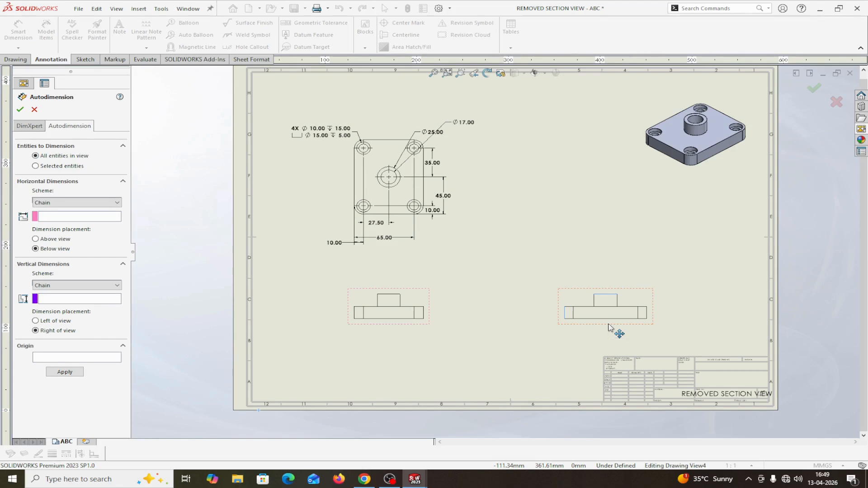
click(609, 328)
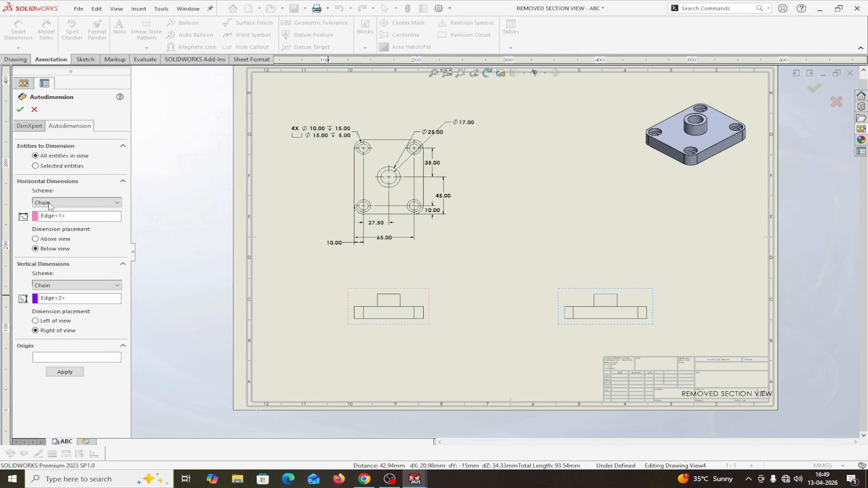
click(119, 205)
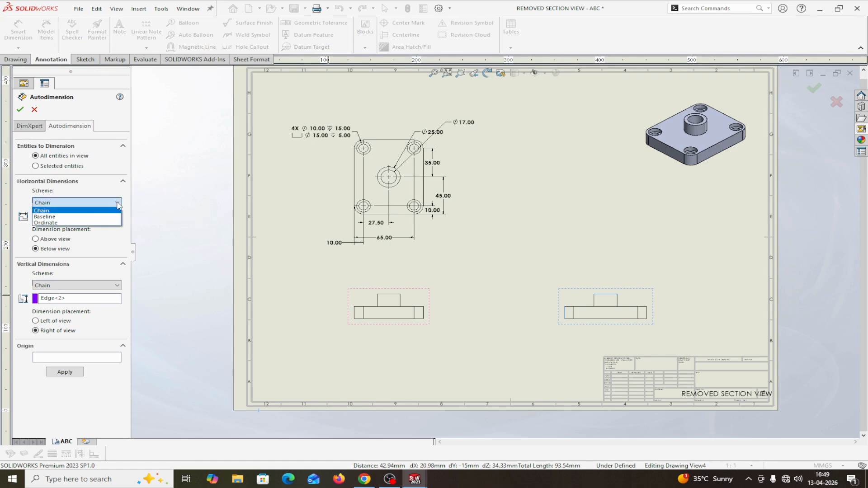
click(56, 217)
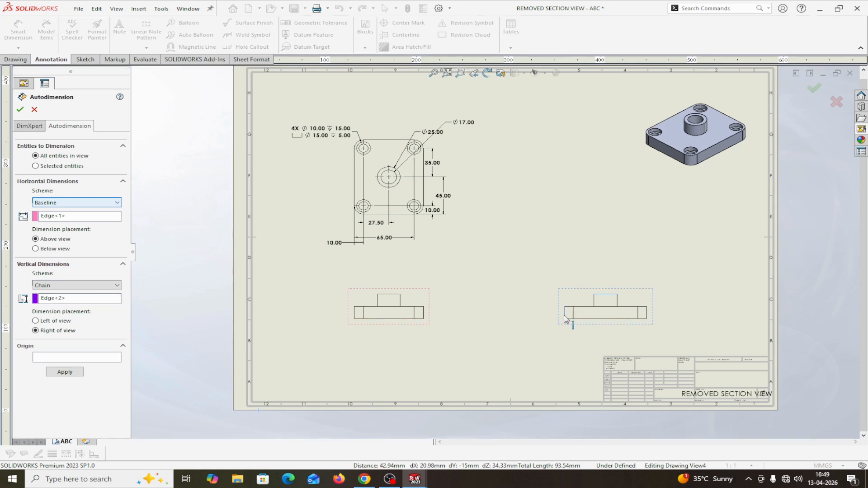
Step: Use a Baseline scheme for the side view's vertical dimensions, placed right of the view, and generate the autodimensions
click(118, 286)
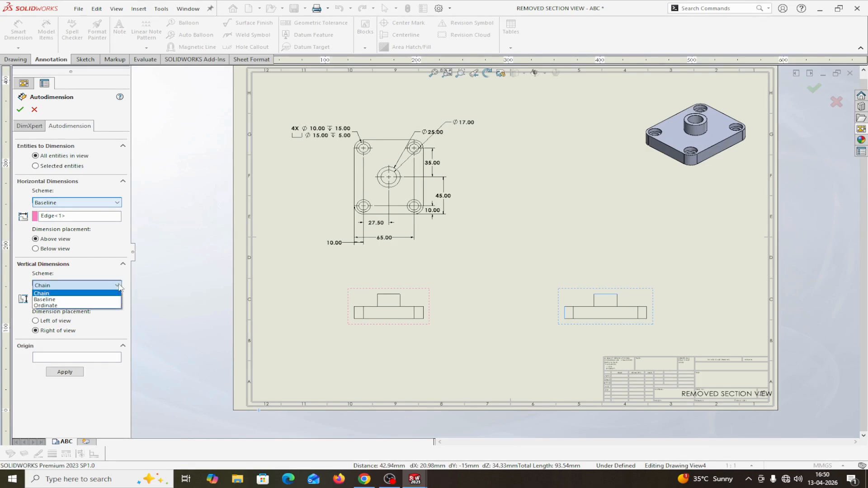
click(62, 302)
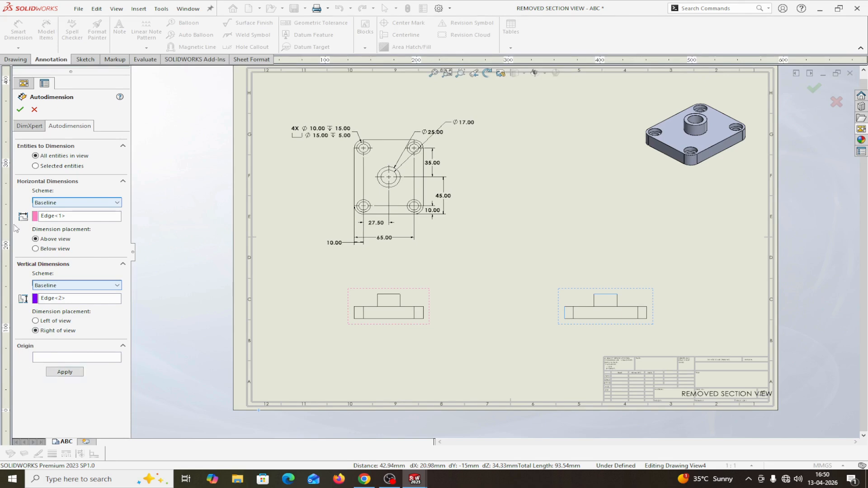
click(20, 109)
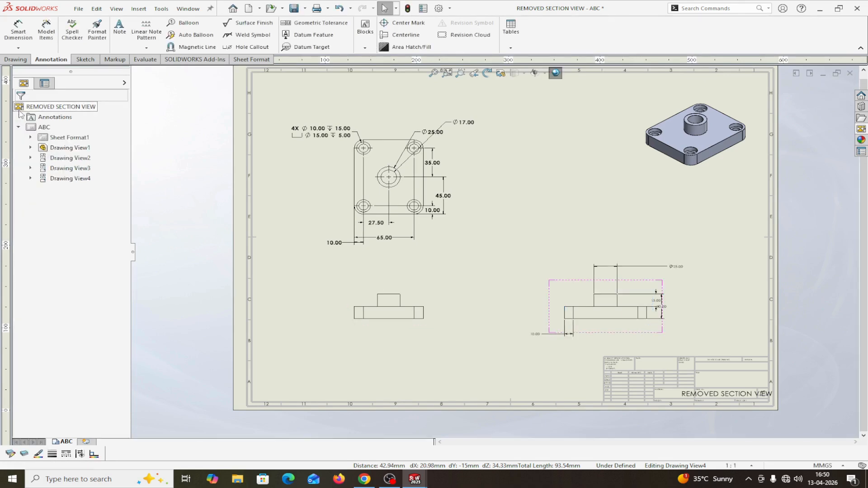
Step: Select all of the side view's dimensions and auto arrange them around the view
scroll(642, 323, down, 2)
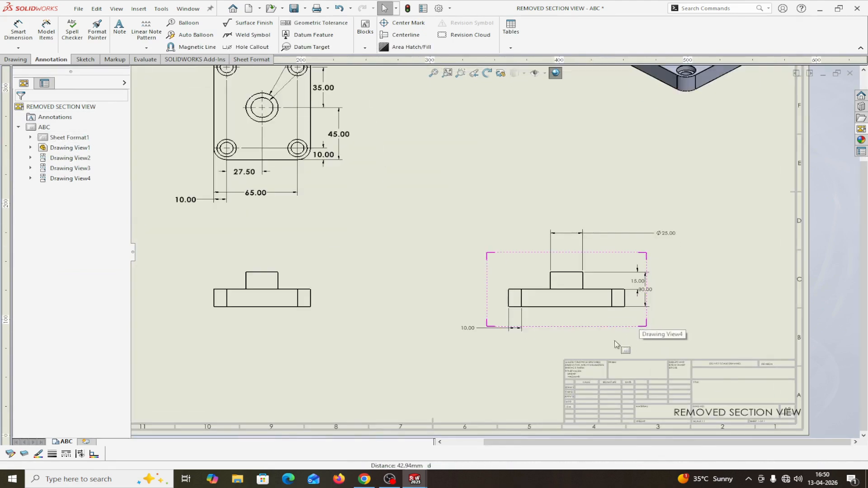
drag(471, 335, 471, 346)
drag(427, 198, 716, 360)
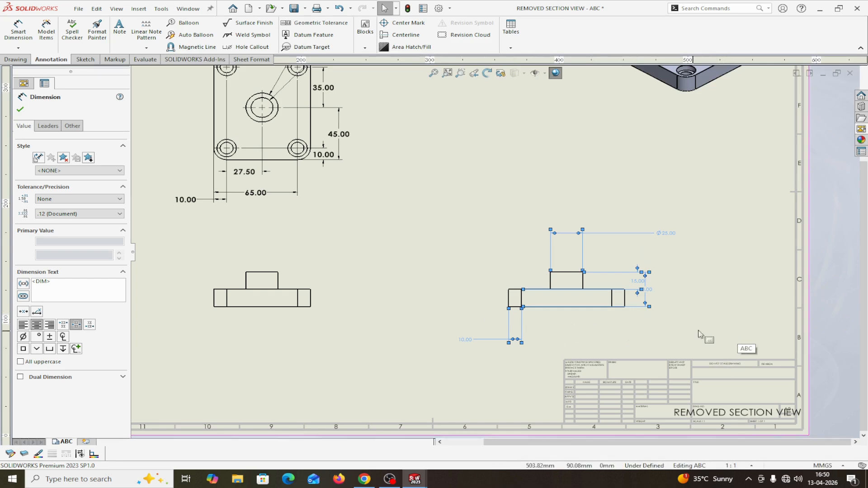
click(675, 334)
drag(405, 173, 711, 352)
mouse_move(737, 333)
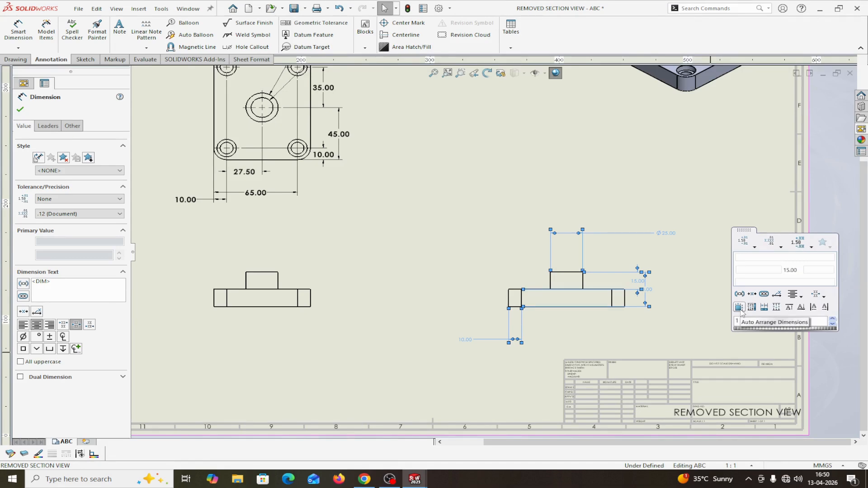
click(740, 308)
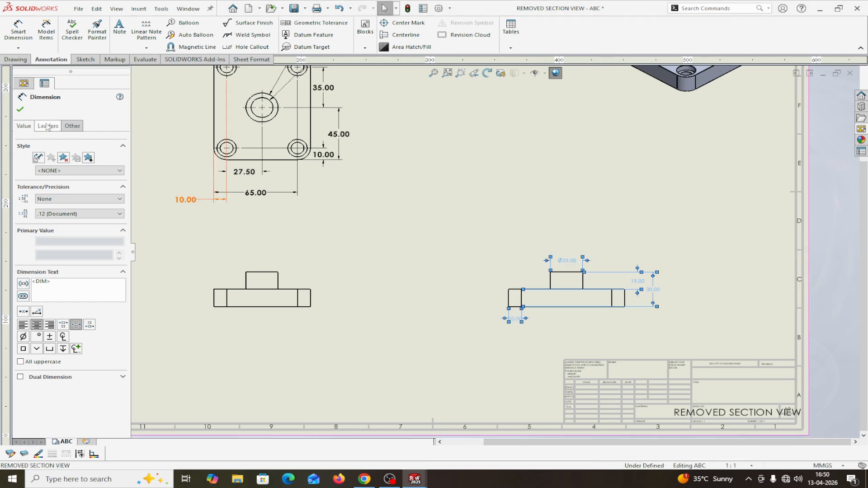
click(20, 109)
scroll(591, 302, down, 2)
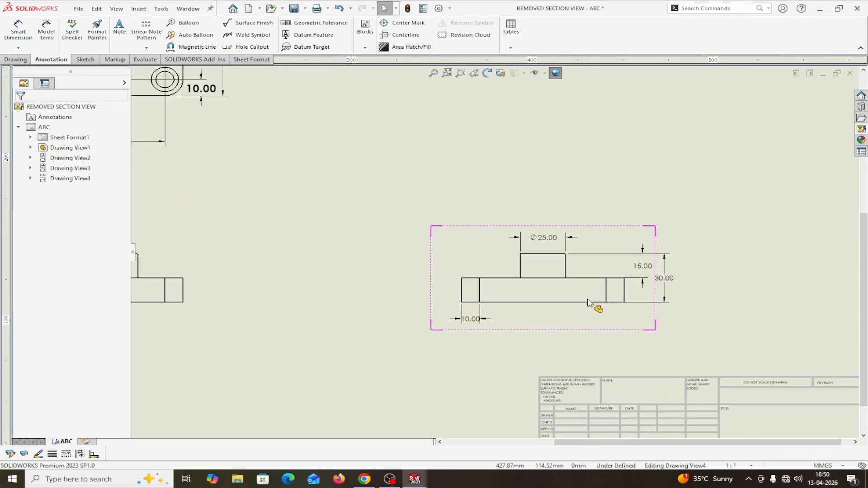
Step: Autodimension all entities in the front view with Baseline schemes, horizontal dimensions above the view and vertical dimensions right of it
scroll(588, 301, up, 3)
scroll(344, 289, up, 2)
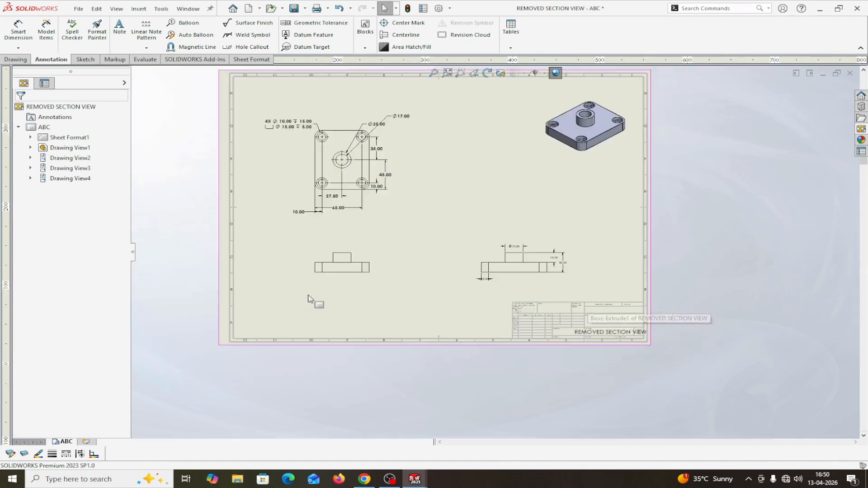
scroll(382, 252, down, 2)
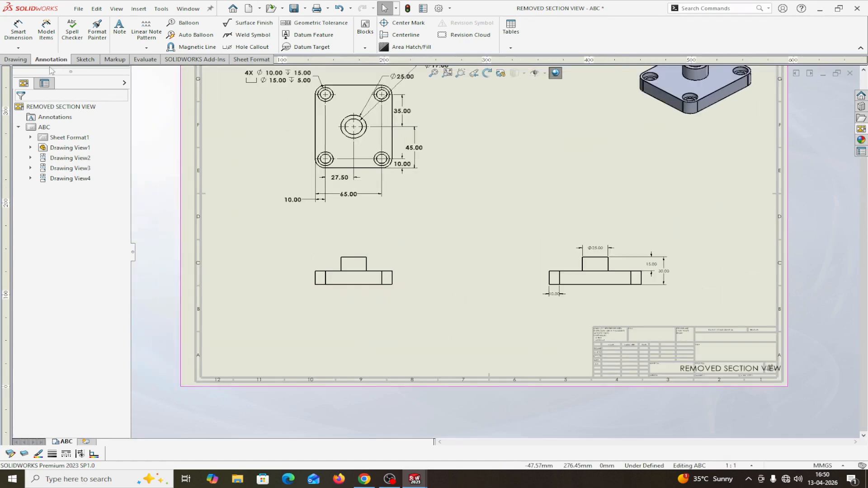
click(18, 29)
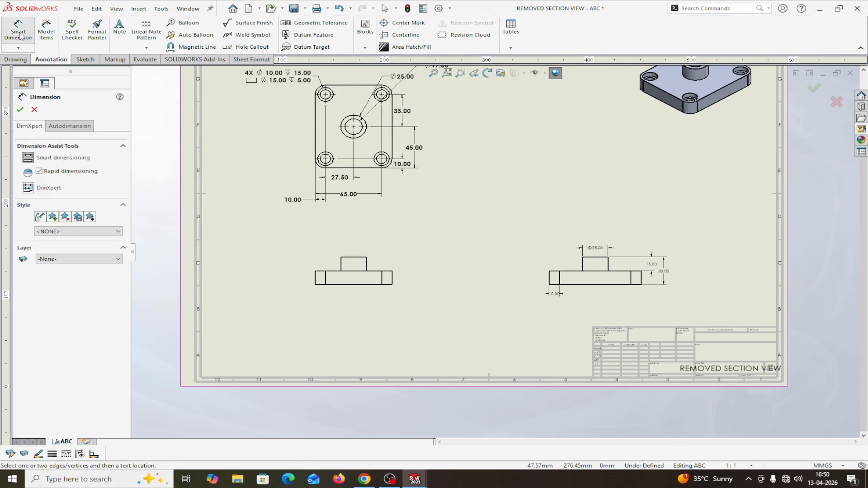
click(69, 126)
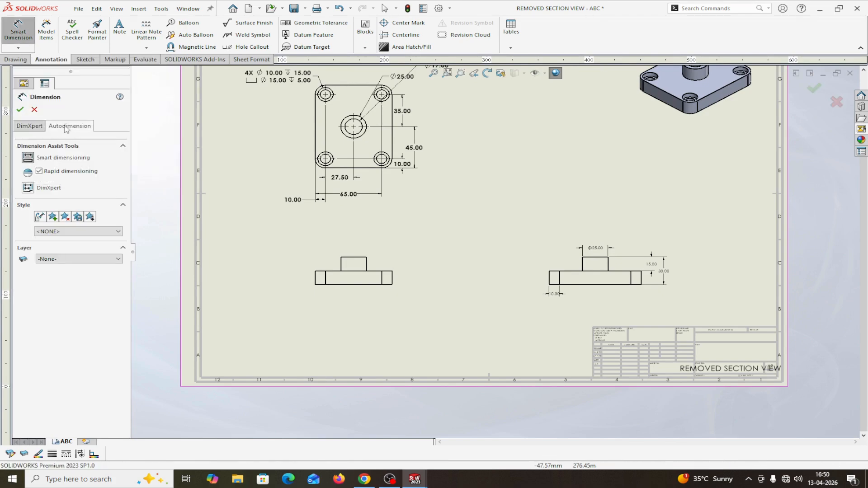
click(342, 295)
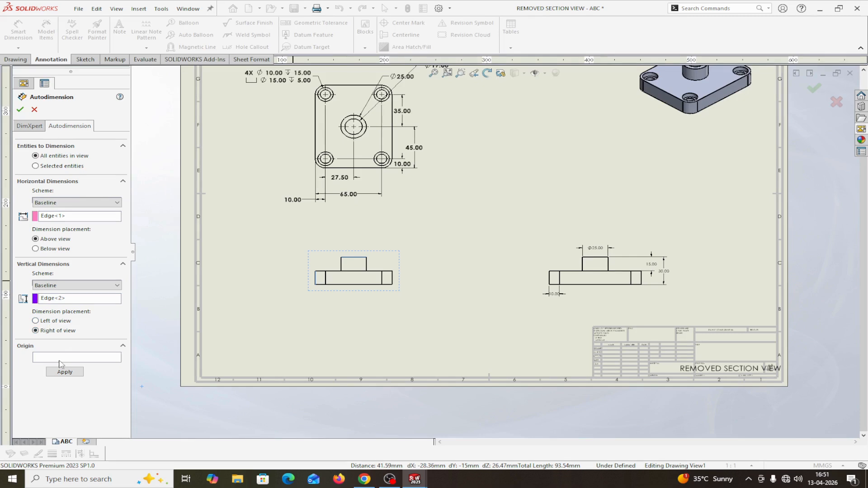
click(20, 110)
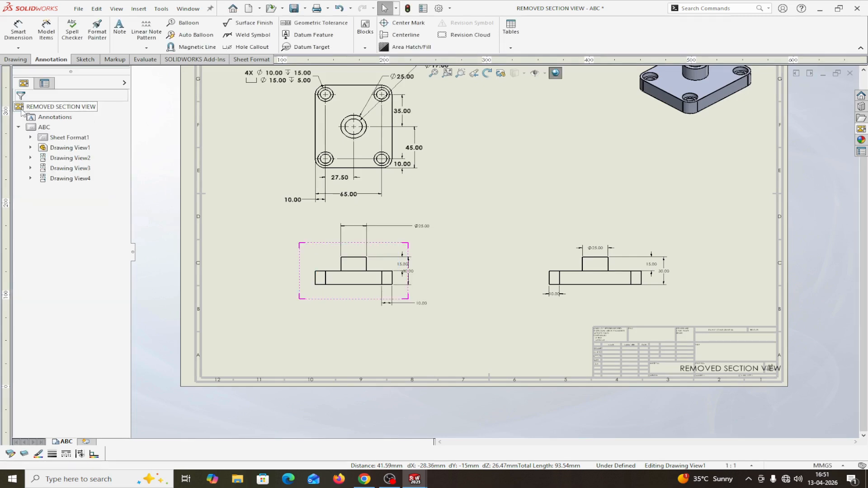
Step: Select all of the front view's dimensions and auto arrange them around the view
click(277, 243)
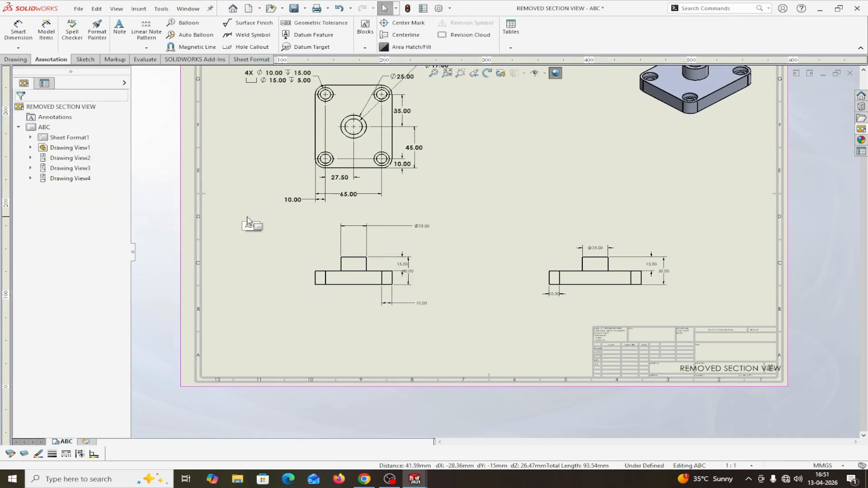
drag(286, 235, 487, 343)
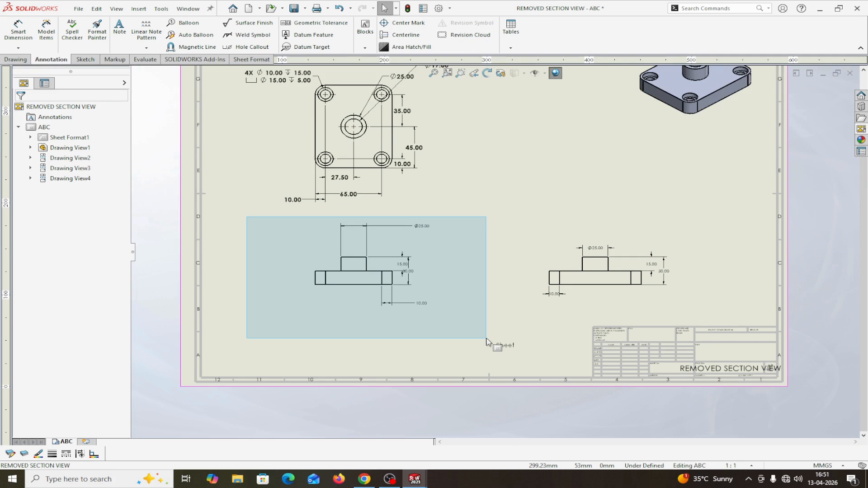
drag(487, 343, 487, 343)
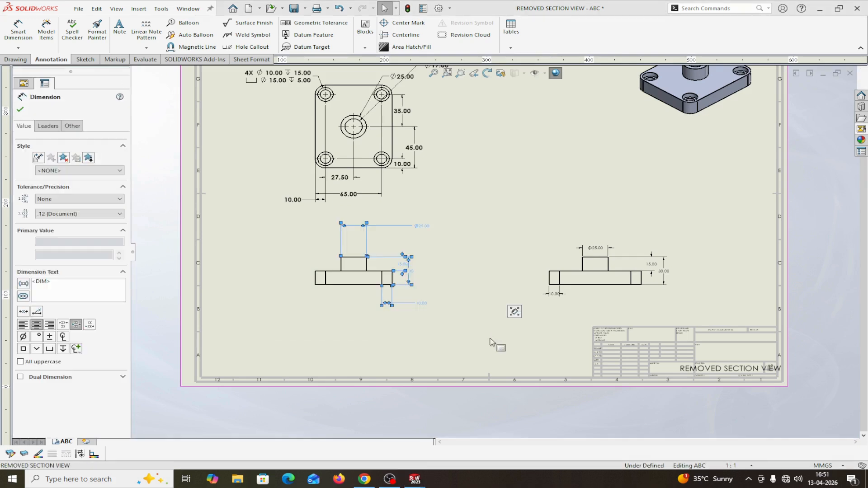
mouse_move(514, 311)
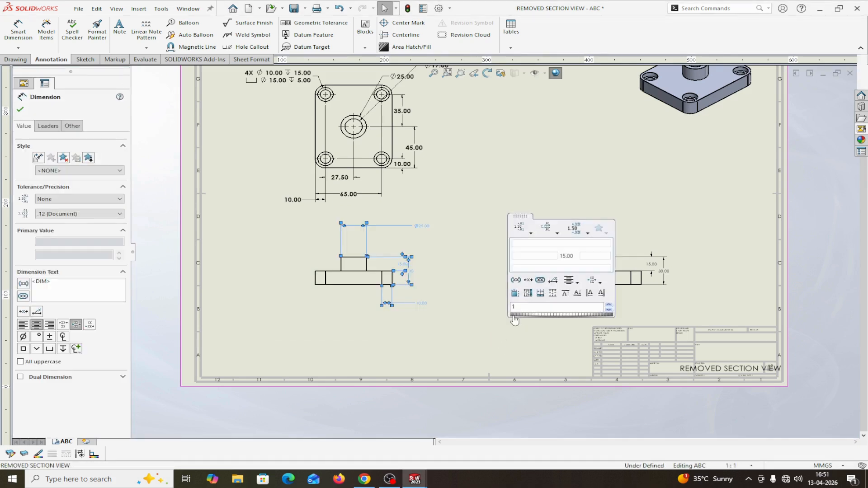
click(516, 293)
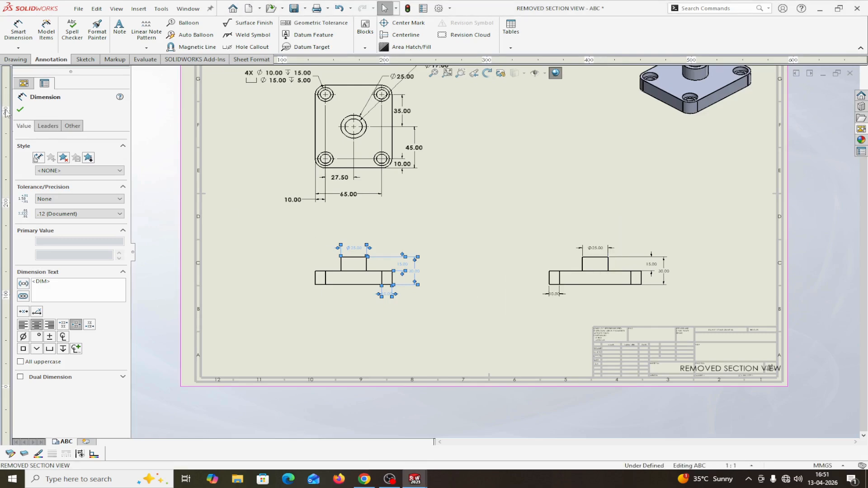
click(20, 110)
Step: Examine the arranged dimensions on the front and side views and the overall sheet layout
scroll(412, 280, down, 3)
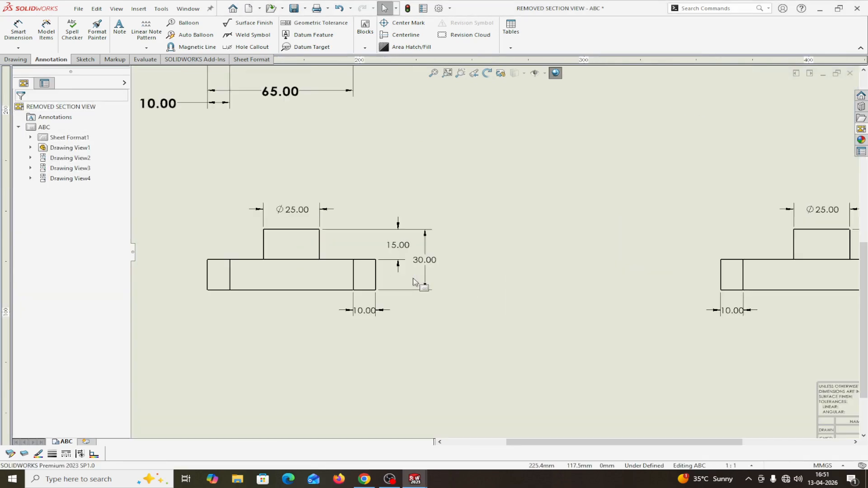
scroll(416, 288, up, 3)
scroll(519, 247, down, 1)
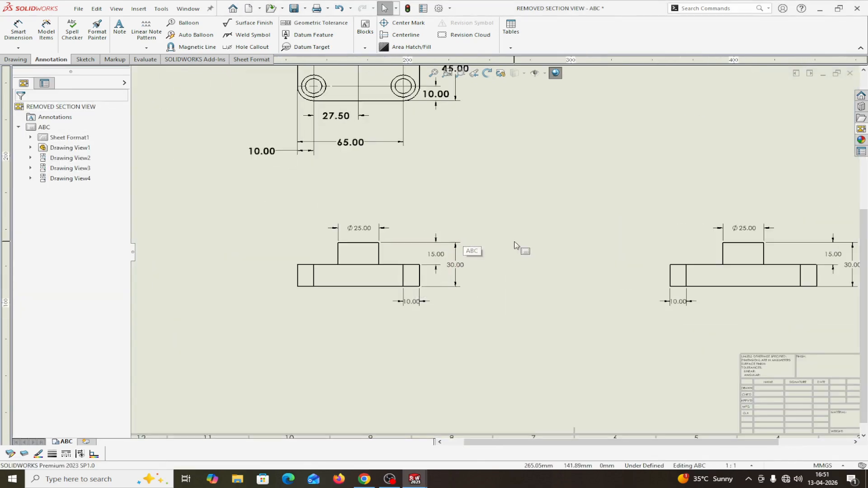
scroll(579, 235, down, 1)
scroll(579, 235, up, 3)
scroll(576, 233, down, 1)
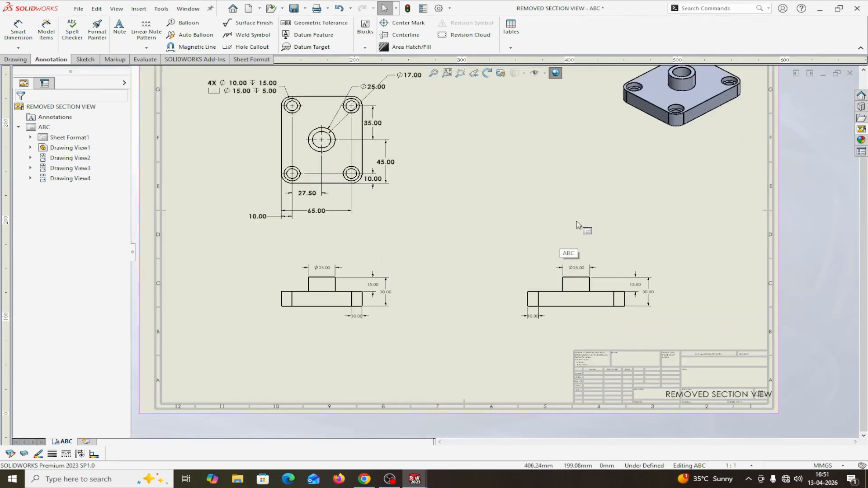
scroll(575, 228, up, 1)
scroll(575, 227, down, 1)
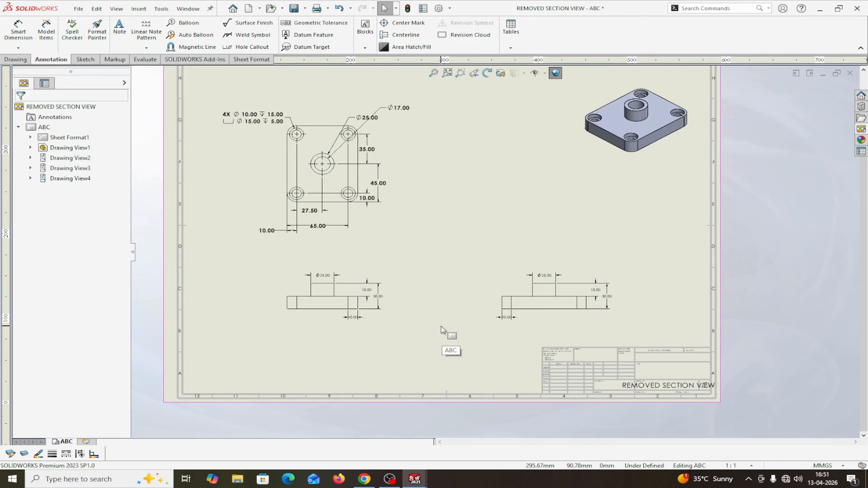
Step: Delete the 10.00 dimension below the front view's base
scroll(400, 296, down, 2)
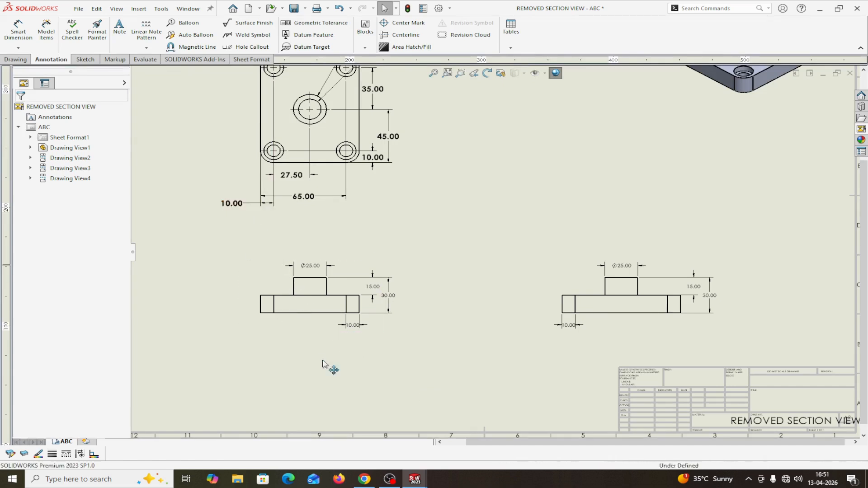
click(352, 325)
key(Delete)
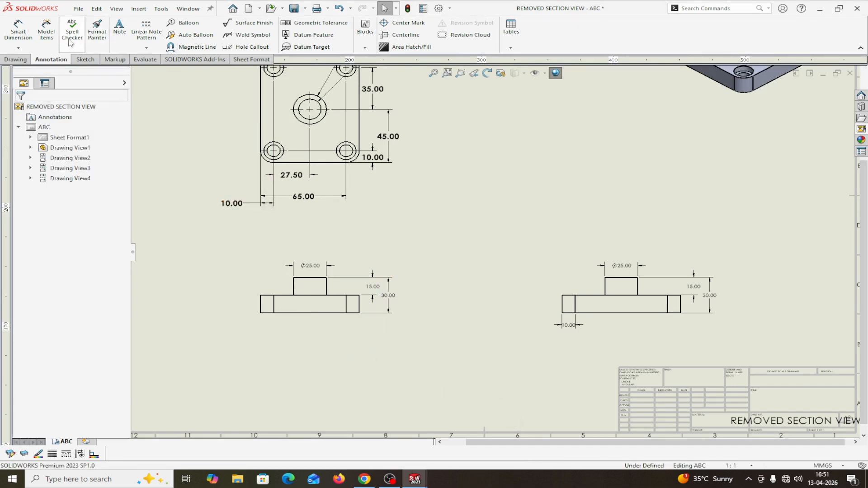
Step: Dimension the overall width of the base in the front view, placing the dimension below the view
click(19, 31)
scroll(265, 322, up, 2)
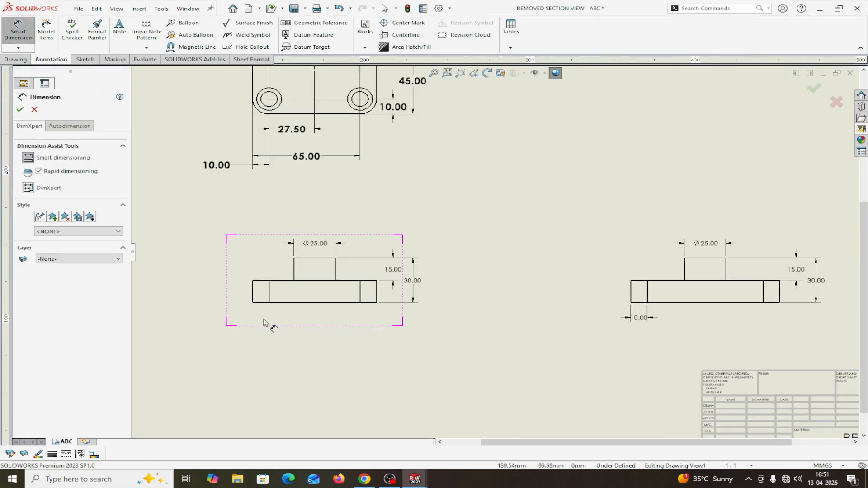
click(253, 295)
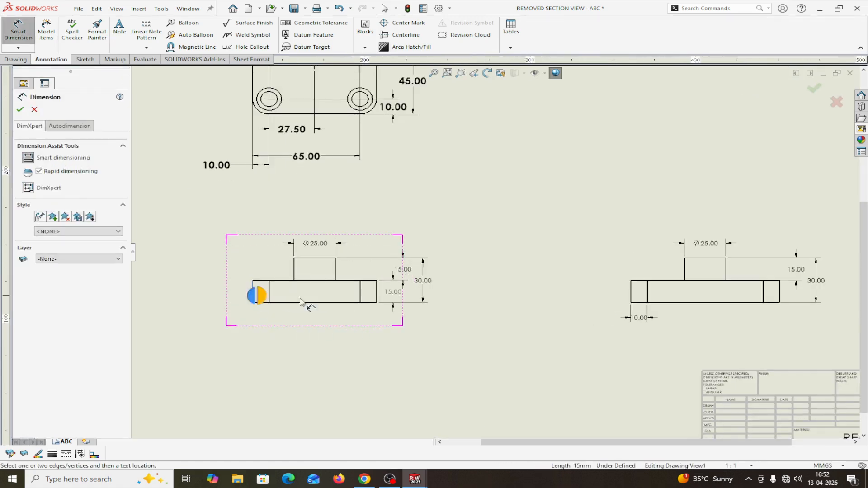
click(377, 294)
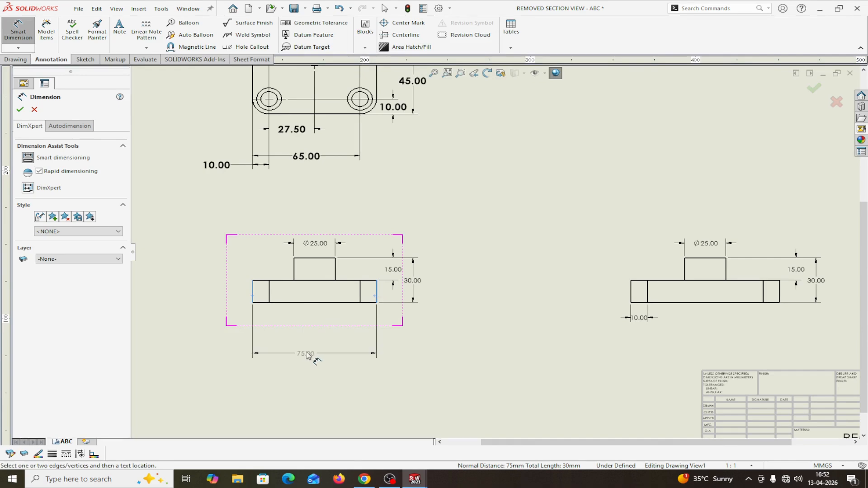
click(307, 355)
click(20, 111)
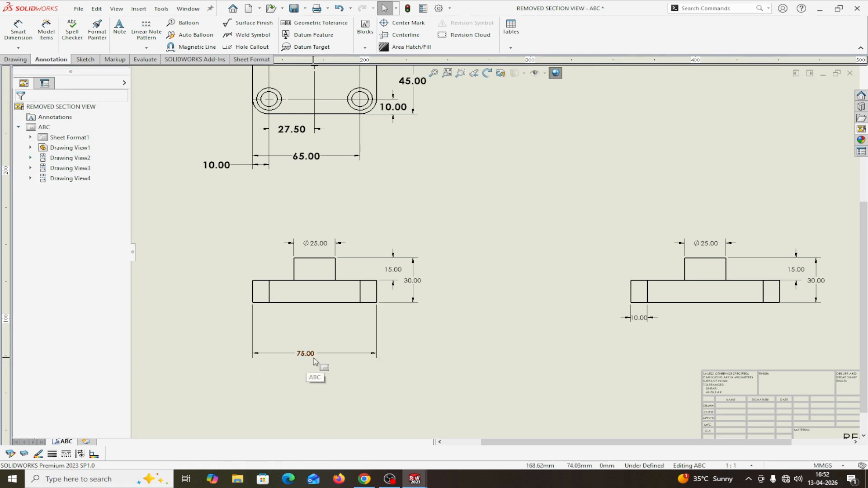
Step: Assign the front view's overall width dimension to the FORMAT layer
click(270, 356)
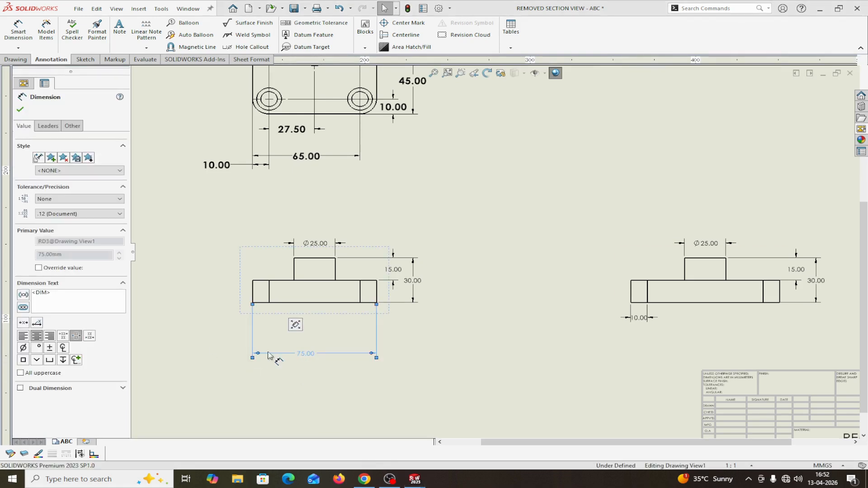
click(72, 127)
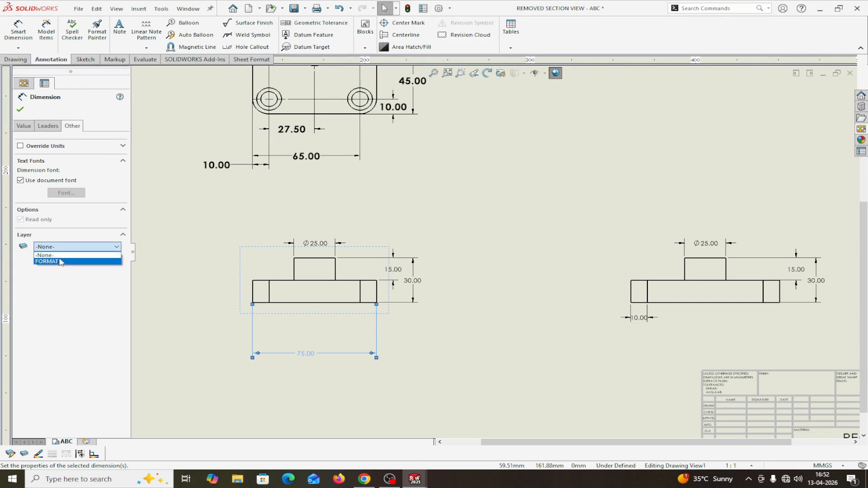
click(60, 262)
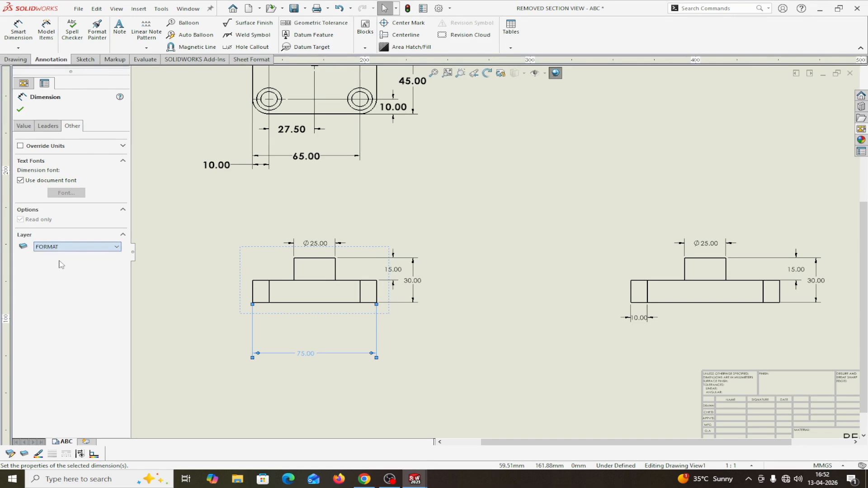
Step: Override the document font on the front view's overall width dimension with Bold style and a 5 mm text height
click(20, 180)
click(59, 194)
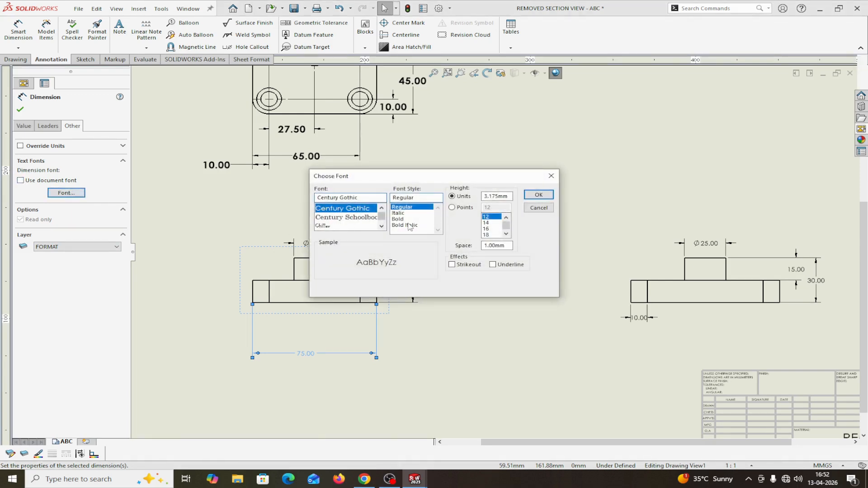
click(409, 220)
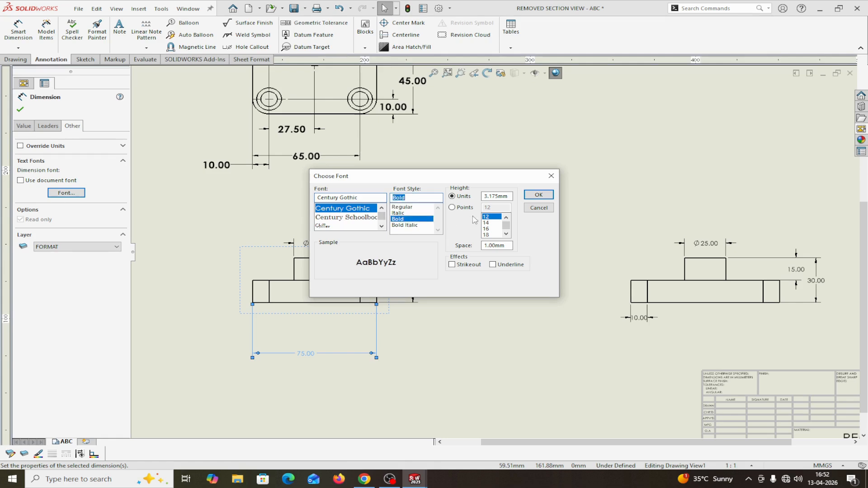
drag(510, 196, 467, 195)
text(5)
click(539, 195)
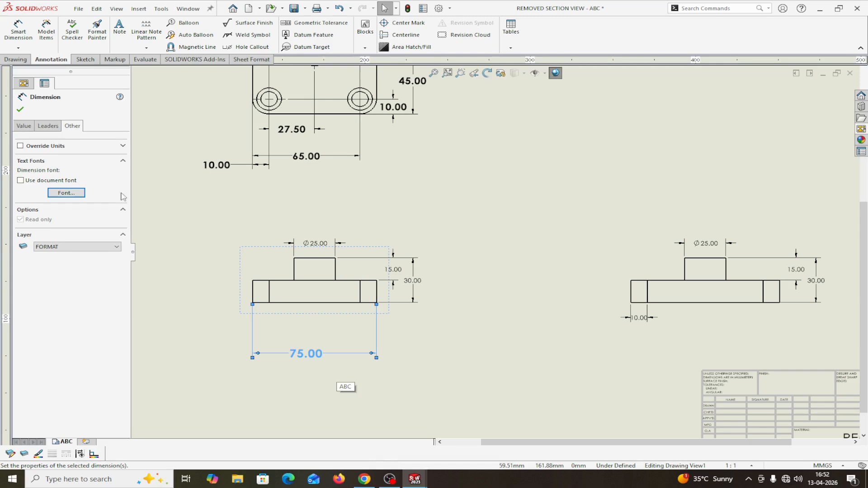
click(20, 110)
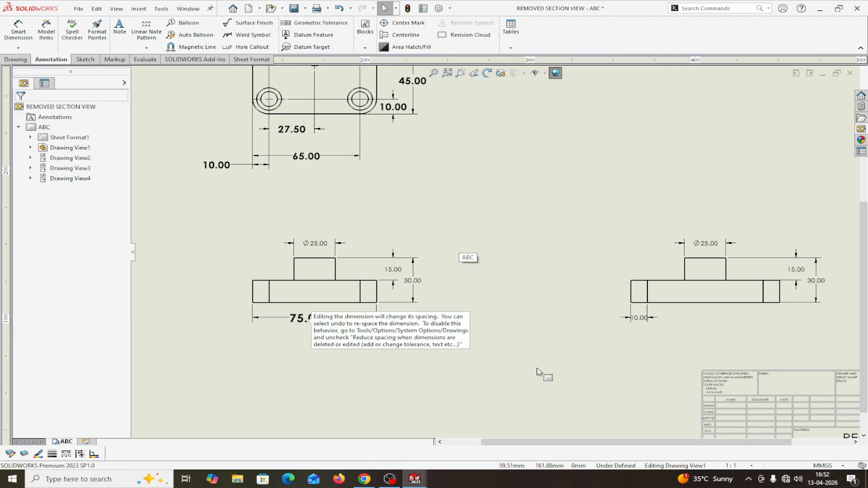
click(461, 257)
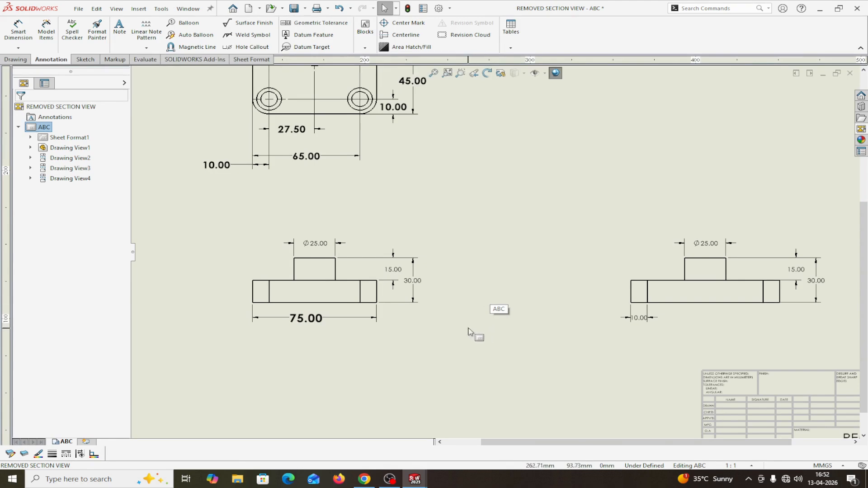
key(f)
scroll(520, 249, down, 2)
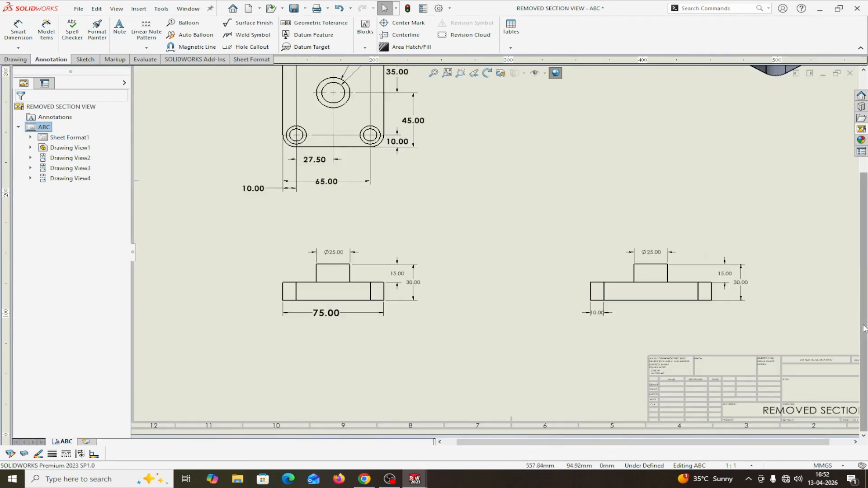